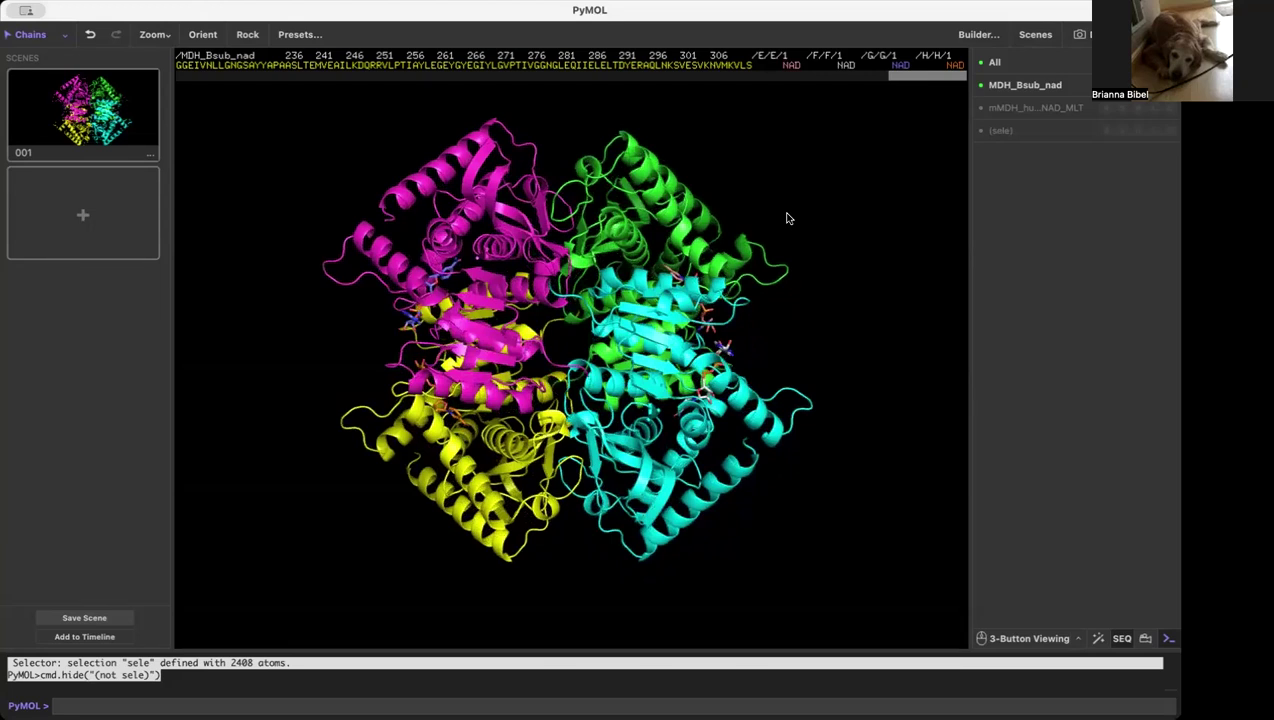
Step: Select the green chain together with its bound NAD and hide all unselected atoms
{"action": "left_click", "coordinate": [706, 258]}
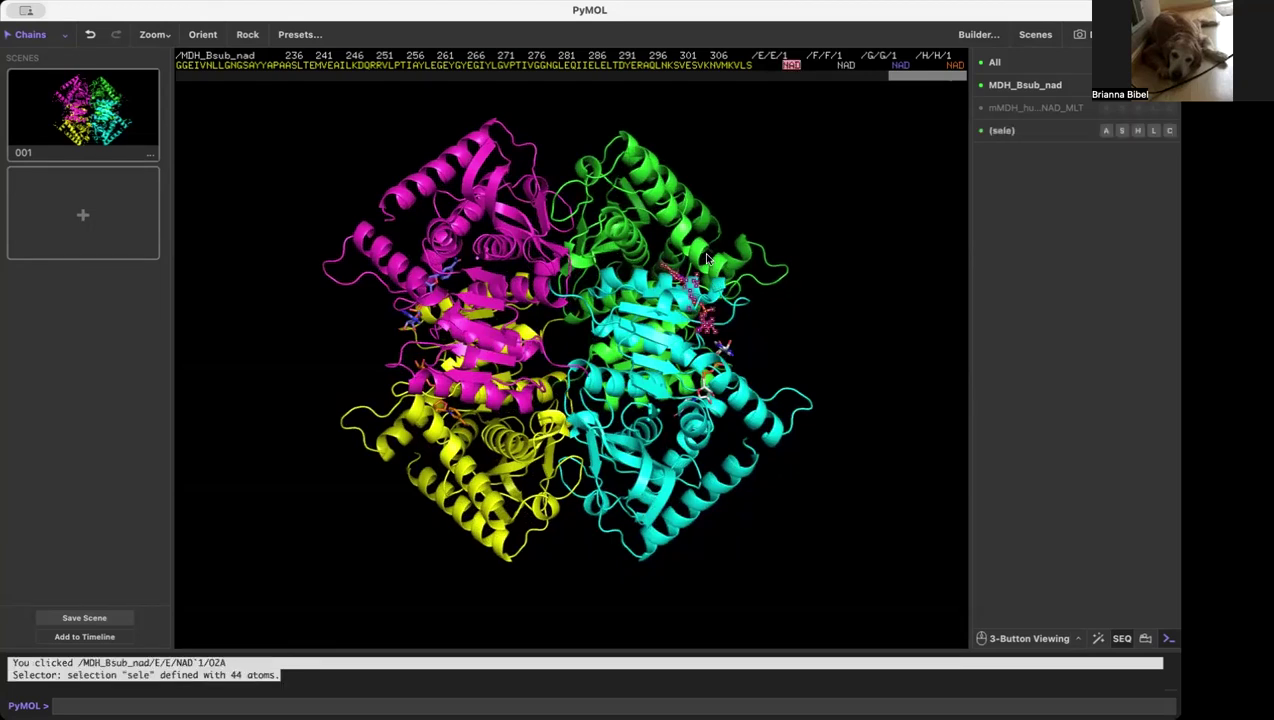
{"action": "left_click", "coordinate": [716, 258]}
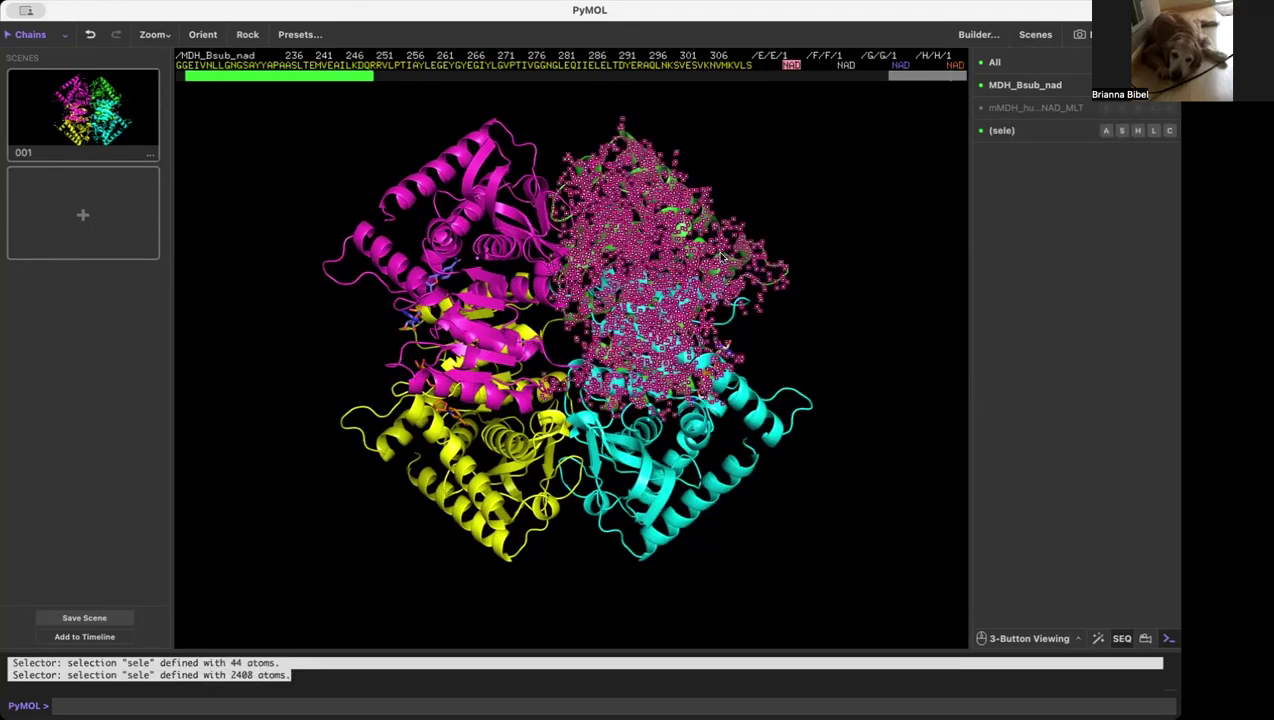
{"action": "left_click", "coordinate": [1139, 131]}
{"action": "left_click", "coordinate": [1089, 530]}
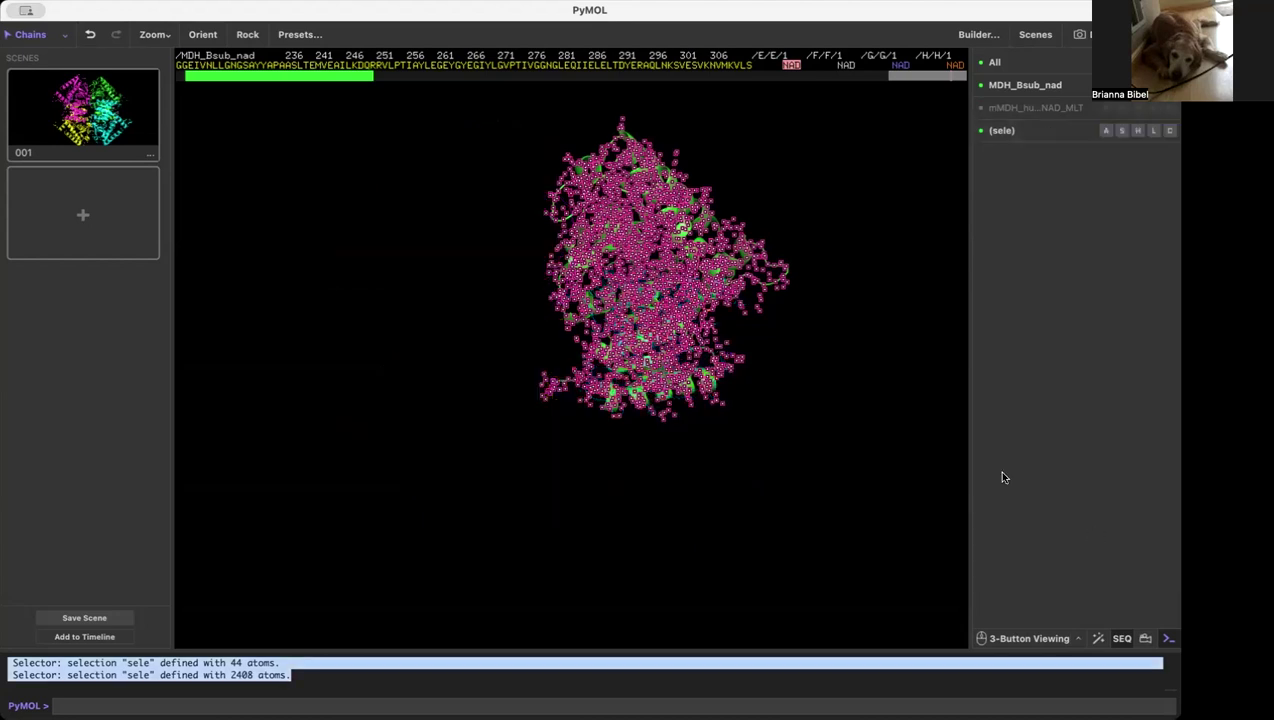
{"action": "left_click", "coordinate": [853, 398]}
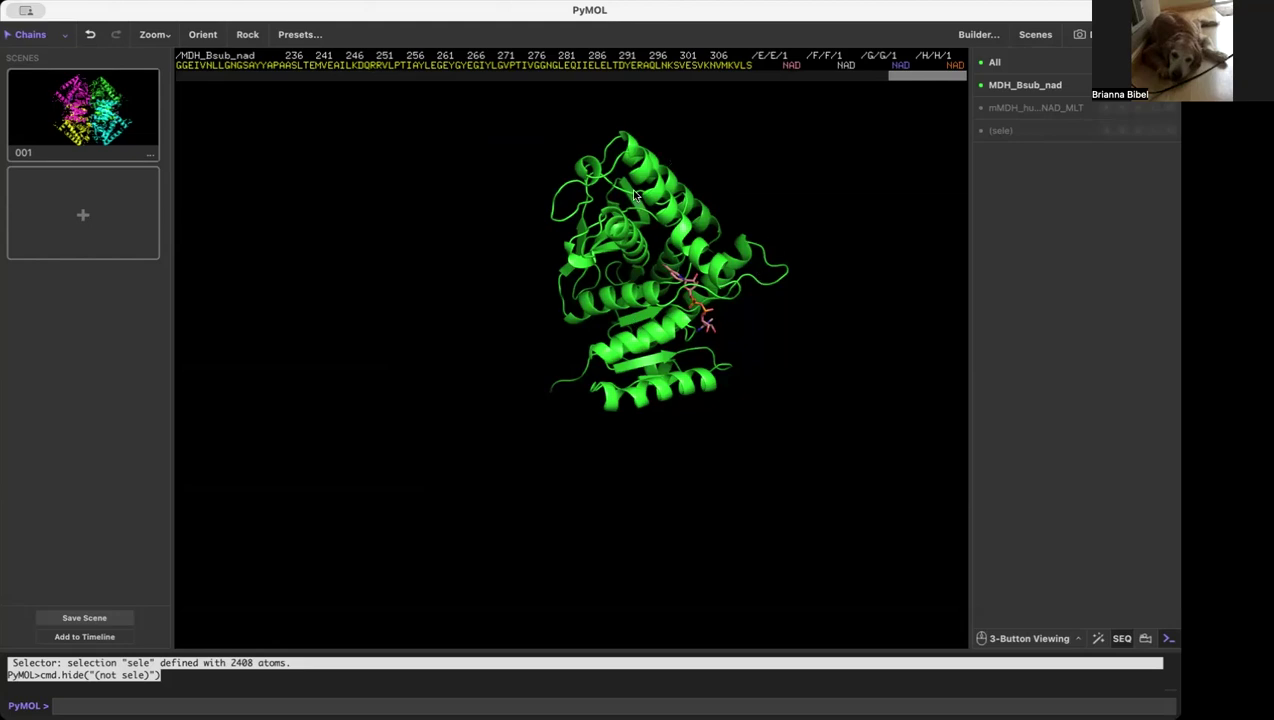
{"action": "mouse_move", "coordinate": [769, 295]}
{"action": "left_mouse_down"}
{"action": "mouse_move", "coordinate": [750, 300]}
{"action": "mouse_move", "coordinate": [800, 305]}
{"action": "mouse_move", "coordinate": [784, 308]}
{"action": "left_mouse_up"}
Step: Rename the sele selection to nad_monomer and clear its selection markers
{"action": "left_click", "coordinate": [1000, 131]}
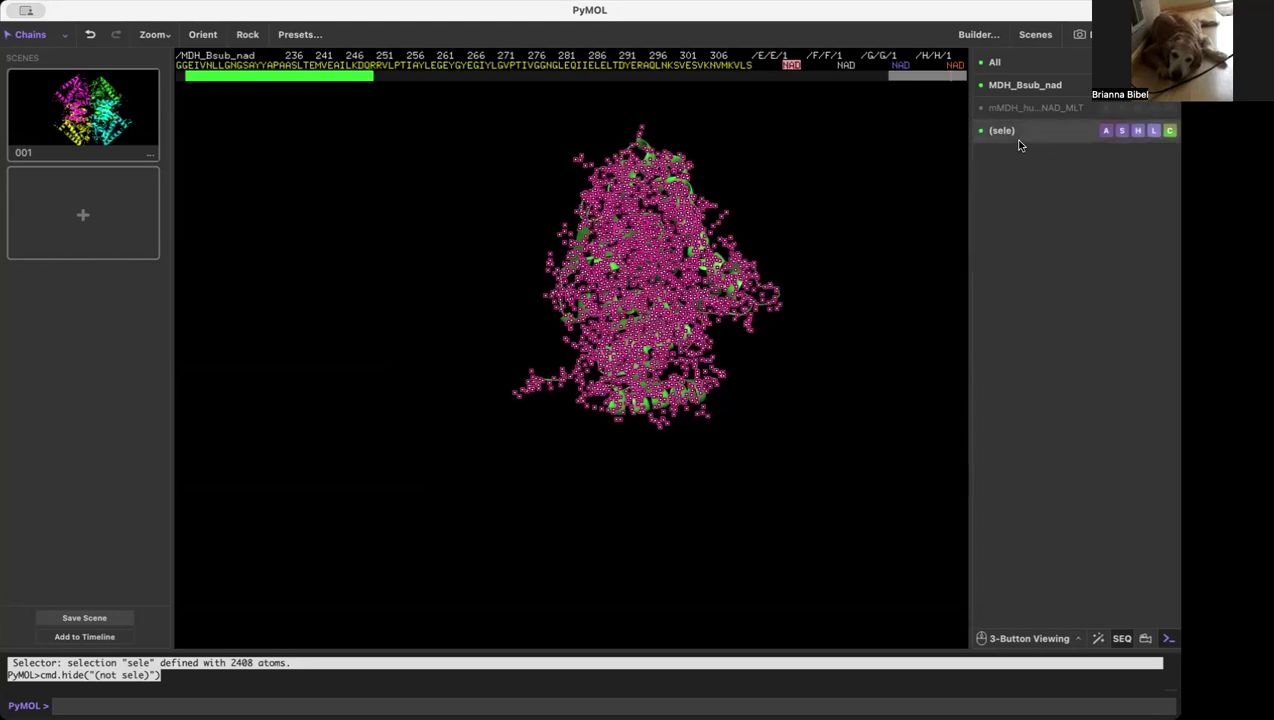
{"action": "left_click", "coordinate": [1105, 133]}
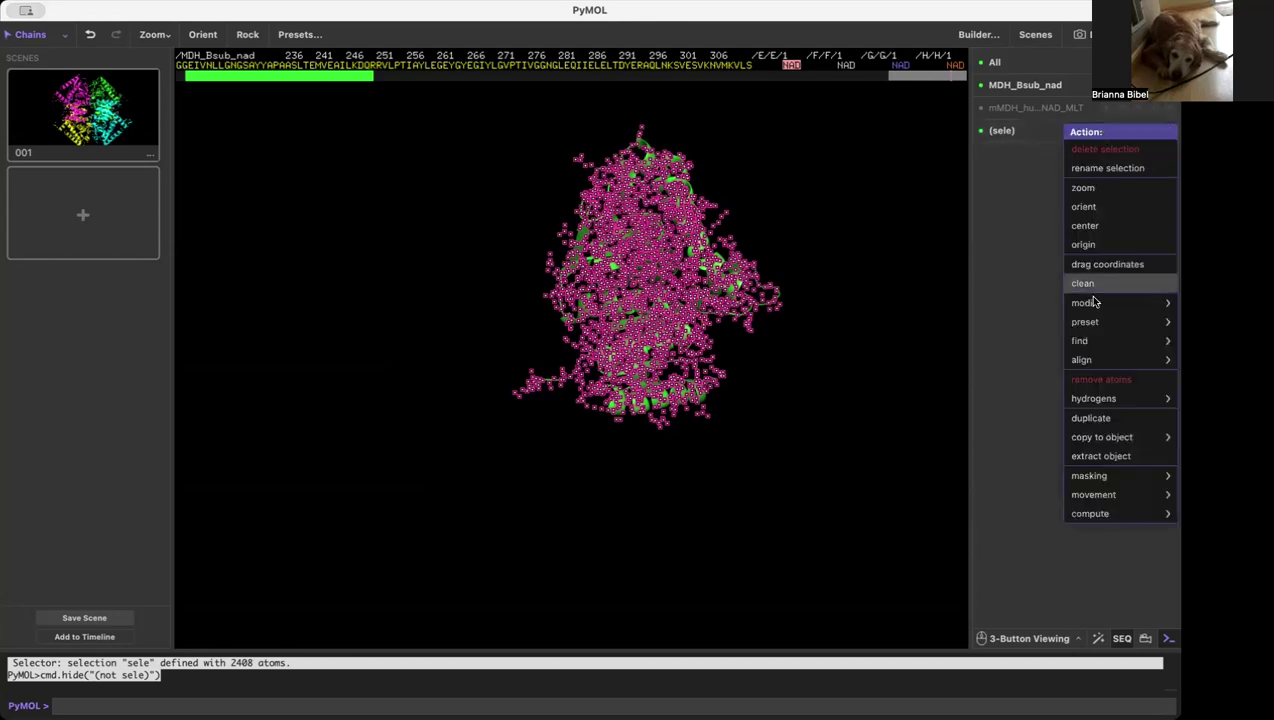
{"action": "left_click", "coordinate": [1100, 168]}
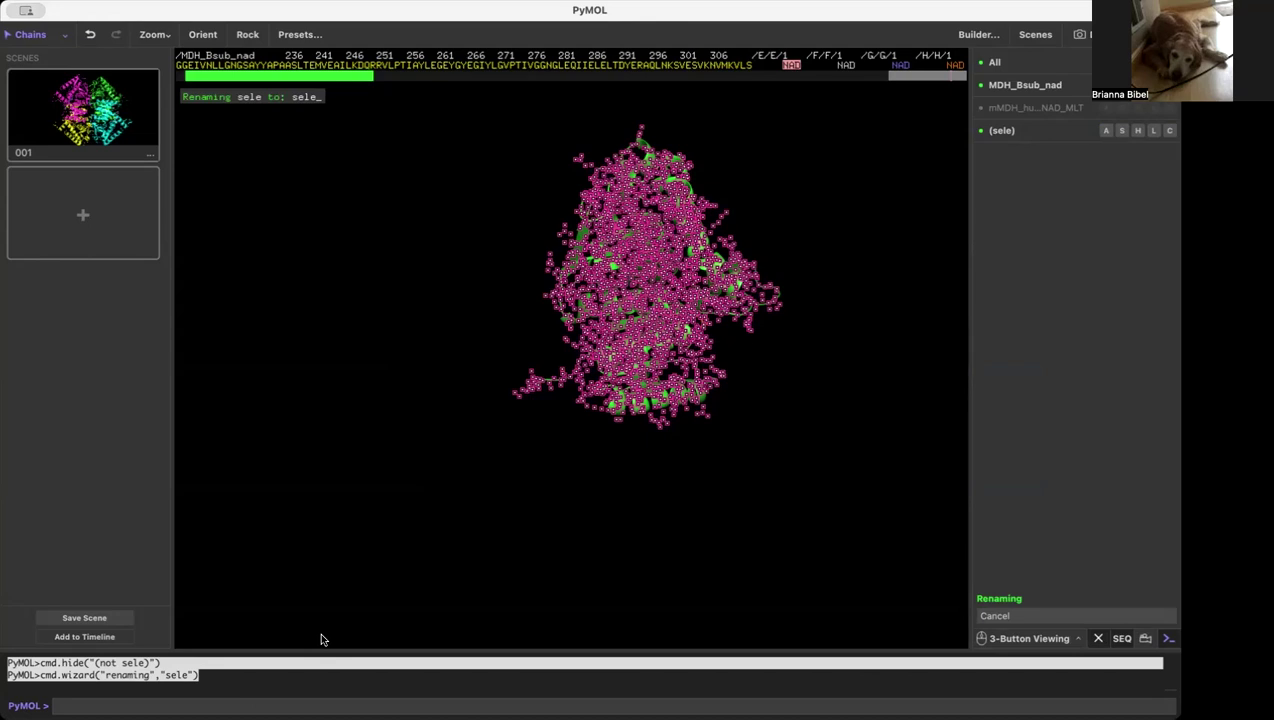
{"action": "key", "text": "BackSpace"}
{"action": "key", "text": "BackSpace"}
{"action": "key", "text": "BackSpace"}
{"action": "key", "text": "BackSpace"}
{"action": "type", "text": "nad_monomer"}
{"action": "key", "text": "Return"}
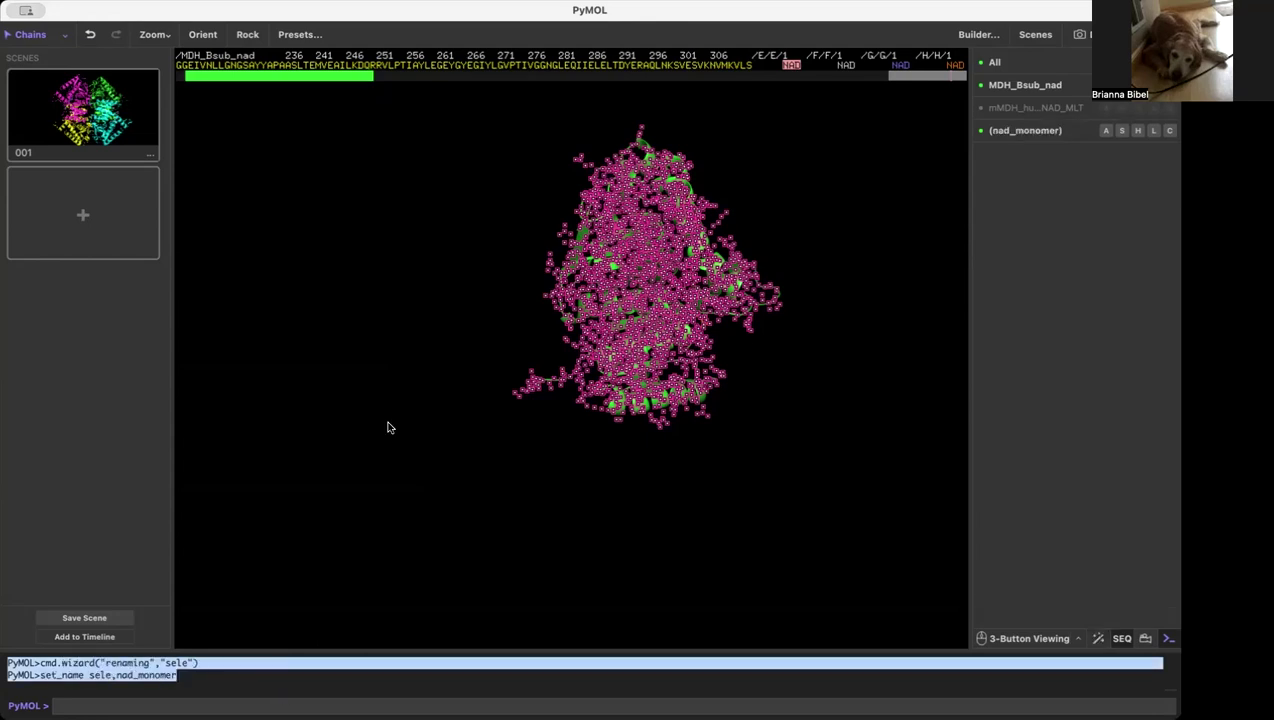
{"action": "left_click", "coordinate": [387, 423]}
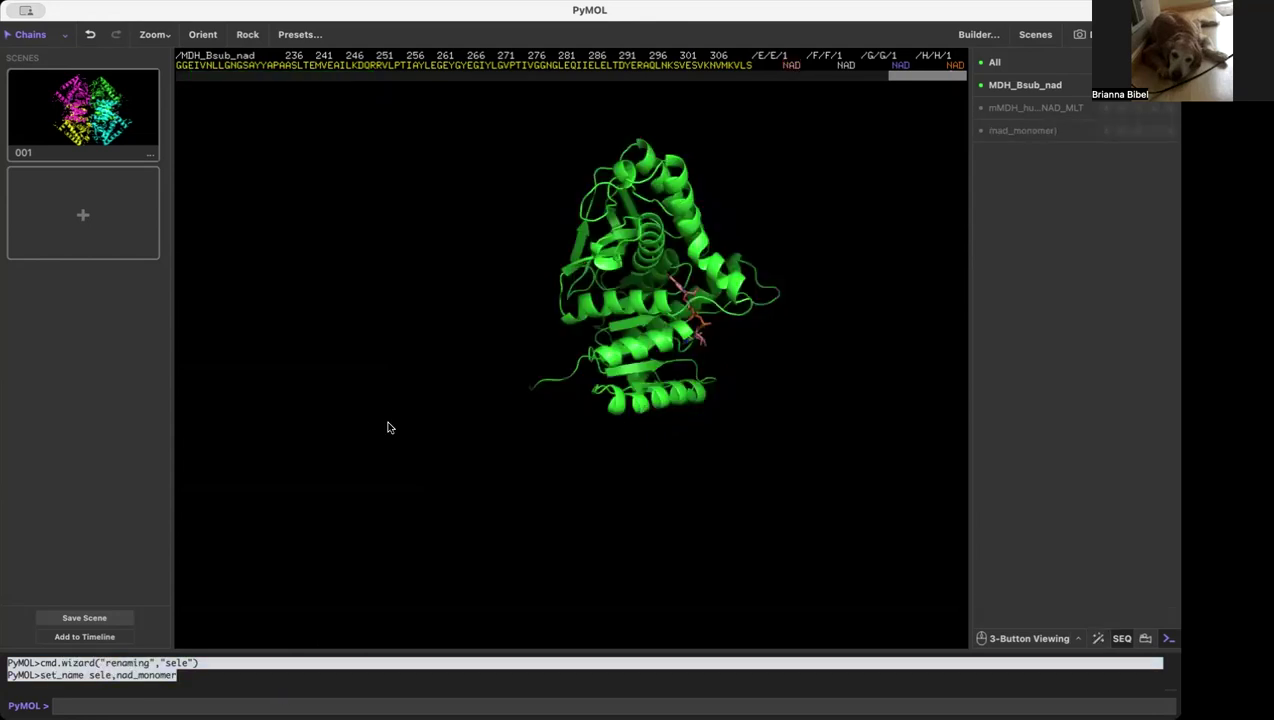
Step: Store the current view of the isolated green monomer as a new scene
{"action": "left_click", "coordinate": [1033, 35]}
{"action": "left_click", "coordinate": [1030, 35]}
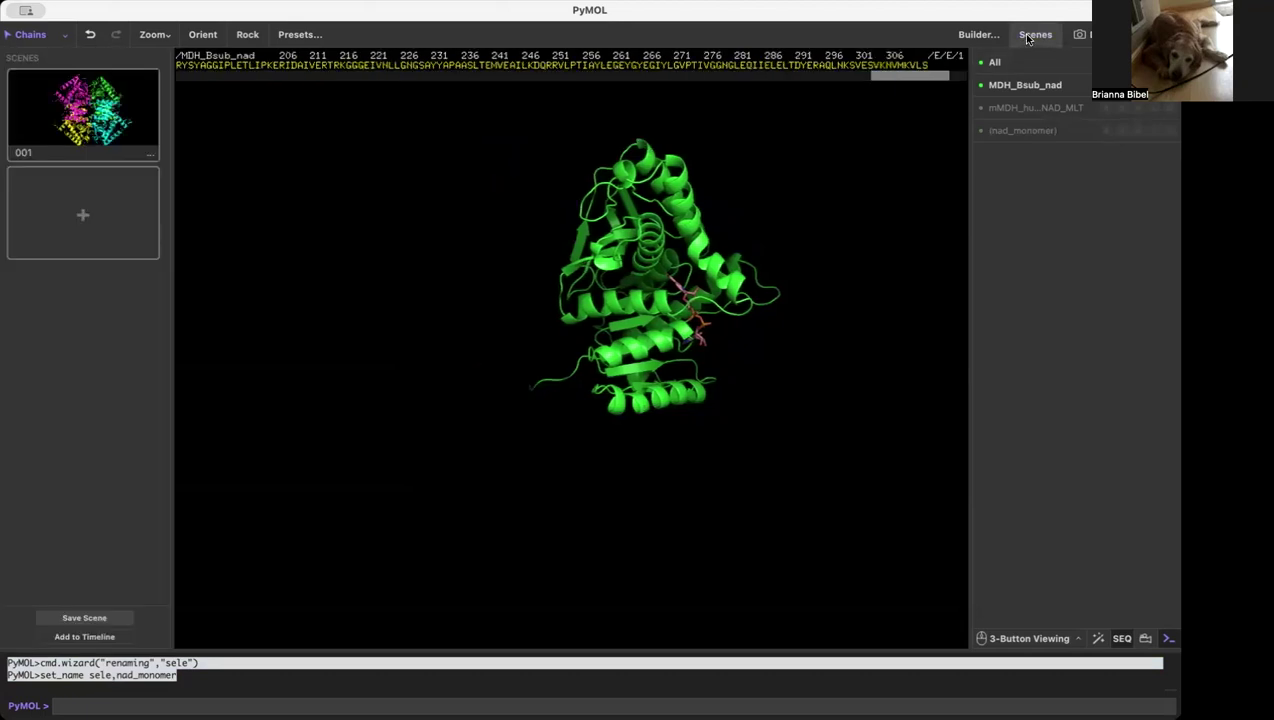
{"action": "left_click", "coordinate": [77, 219]}
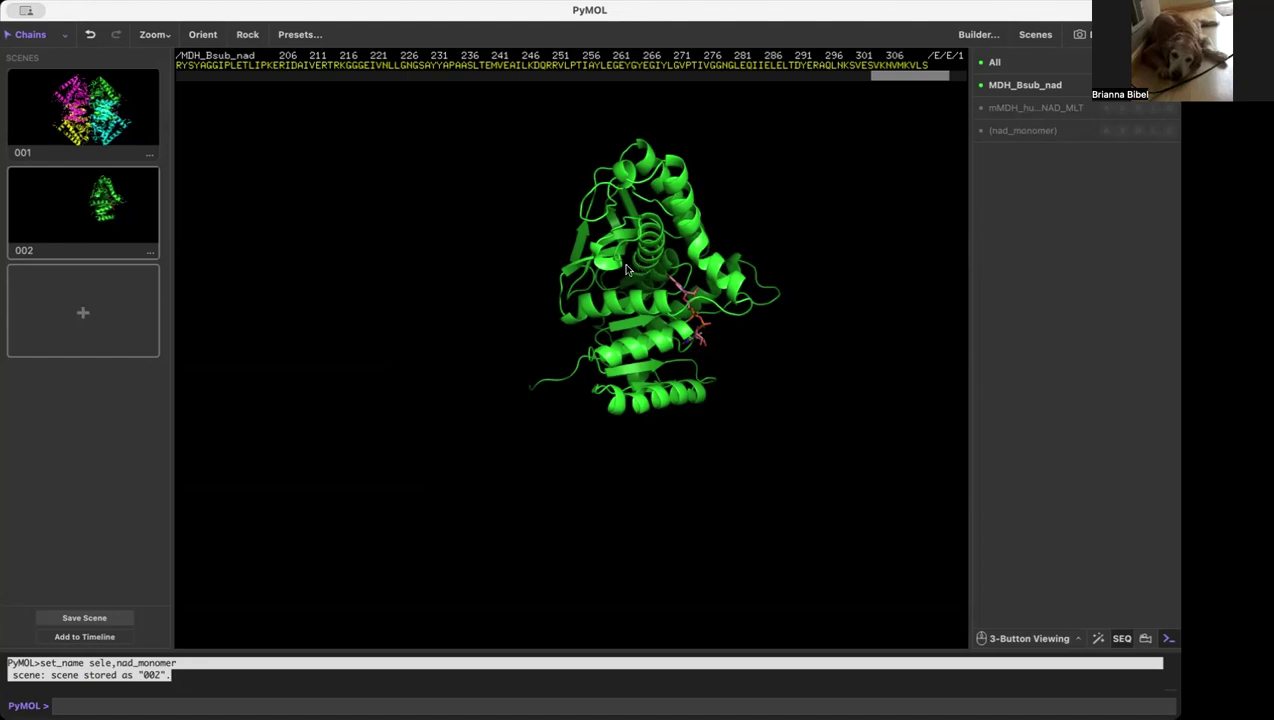
Step: Recall scene 001 with the full tetramer and activate the nad_monomer selection
{"action": "mouse_move", "coordinate": [738, 291]}
{"action": "left_mouse_down"}
{"action": "mouse_move", "coordinate": [707, 280]}
{"action": "mouse_move", "coordinate": [733, 287]}
{"action": "left_mouse_up"}
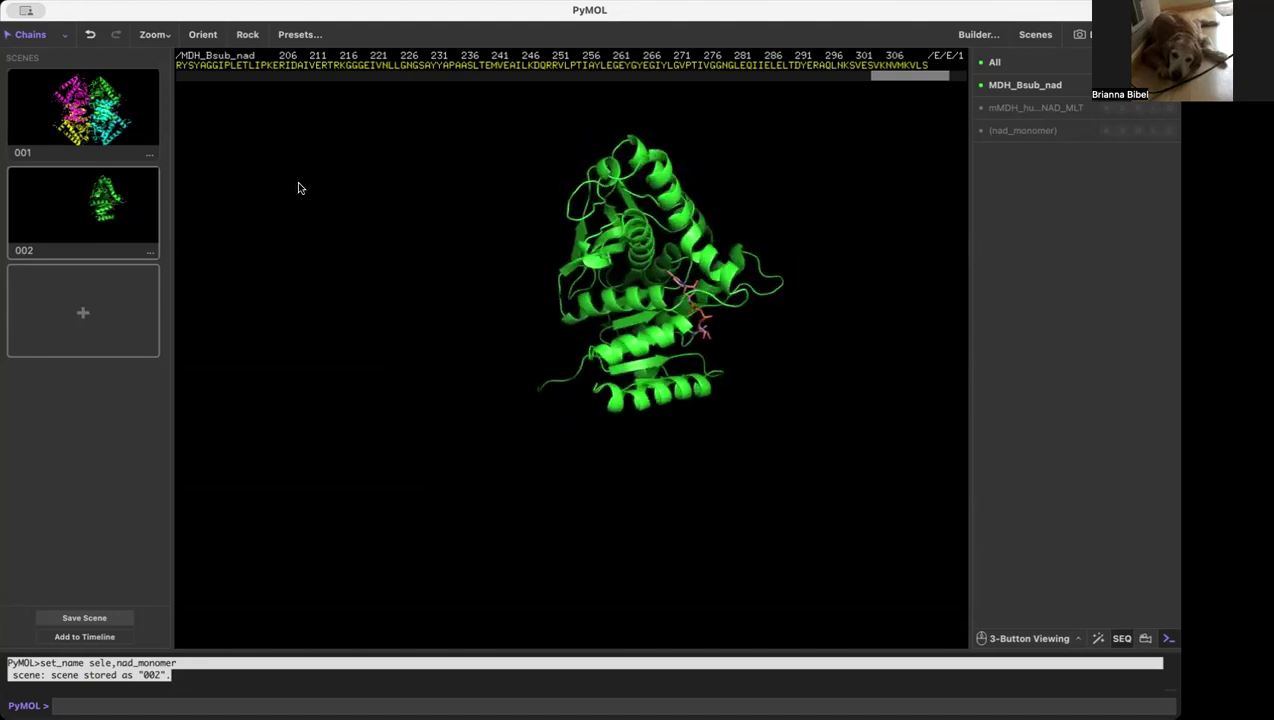
{"action": "left_click", "coordinate": [123, 104]}
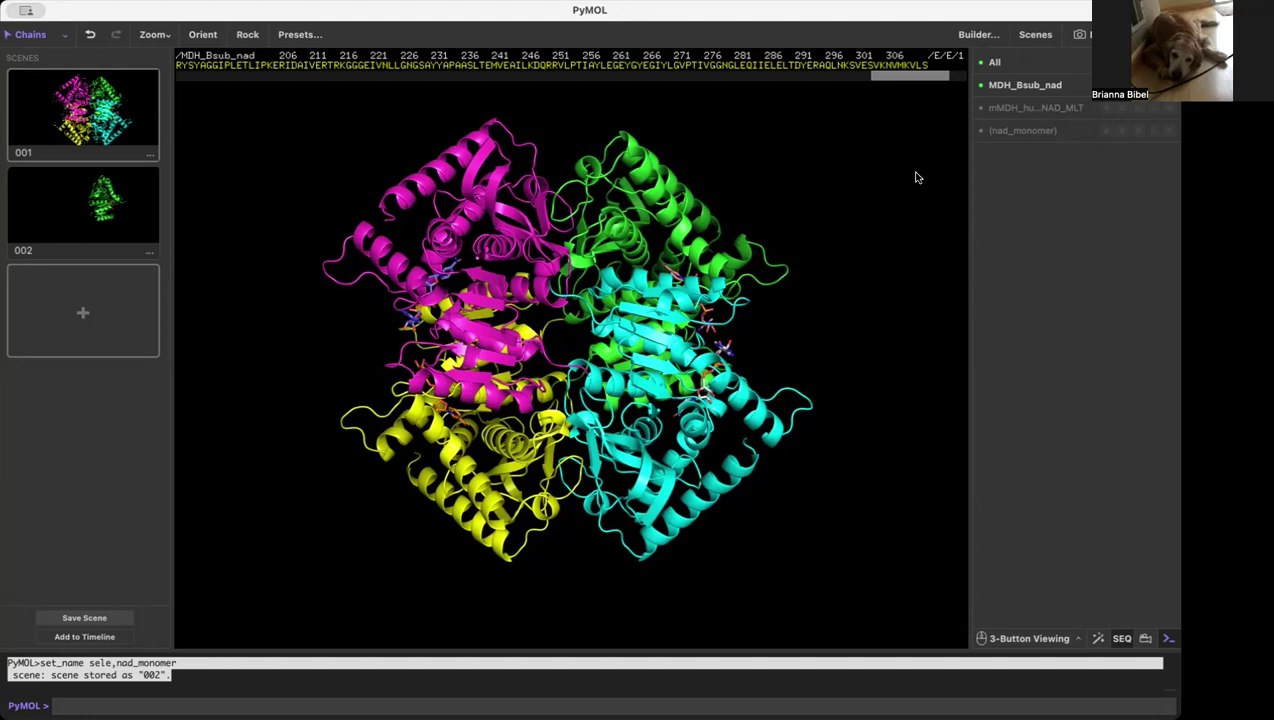
{"action": "left_click", "coordinate": [1031, 131]}
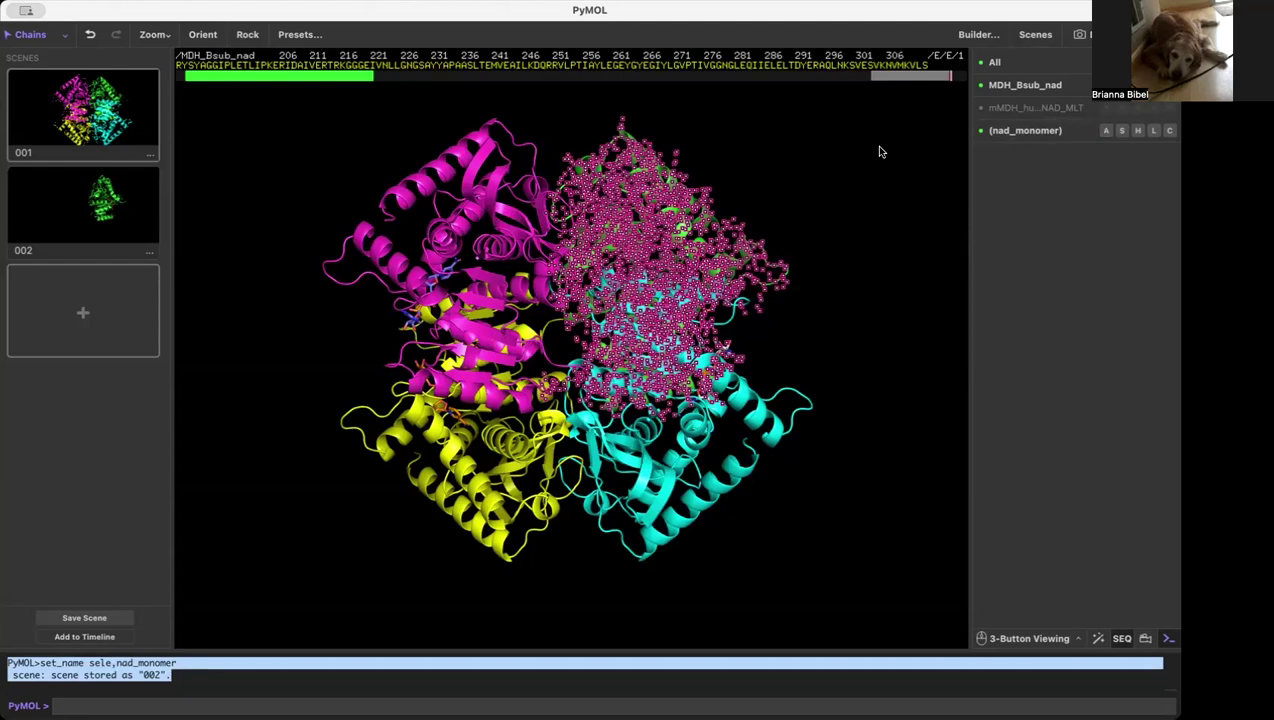
Step: Switch the MDH_Bsub_nad object off and back on while the nad_monomer selection is active
{"action": "left_click", "coordinate": [1022, 87]}
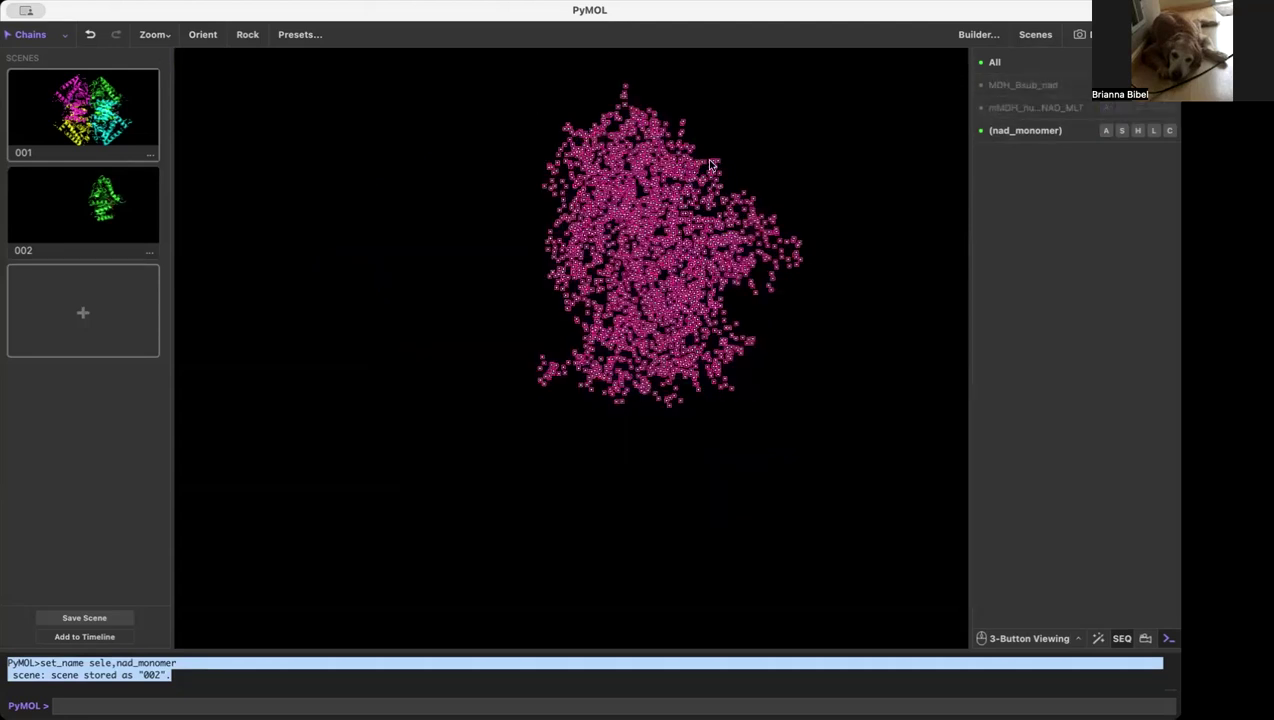
{"action": "left_click", "coordinate": [754, 110]}
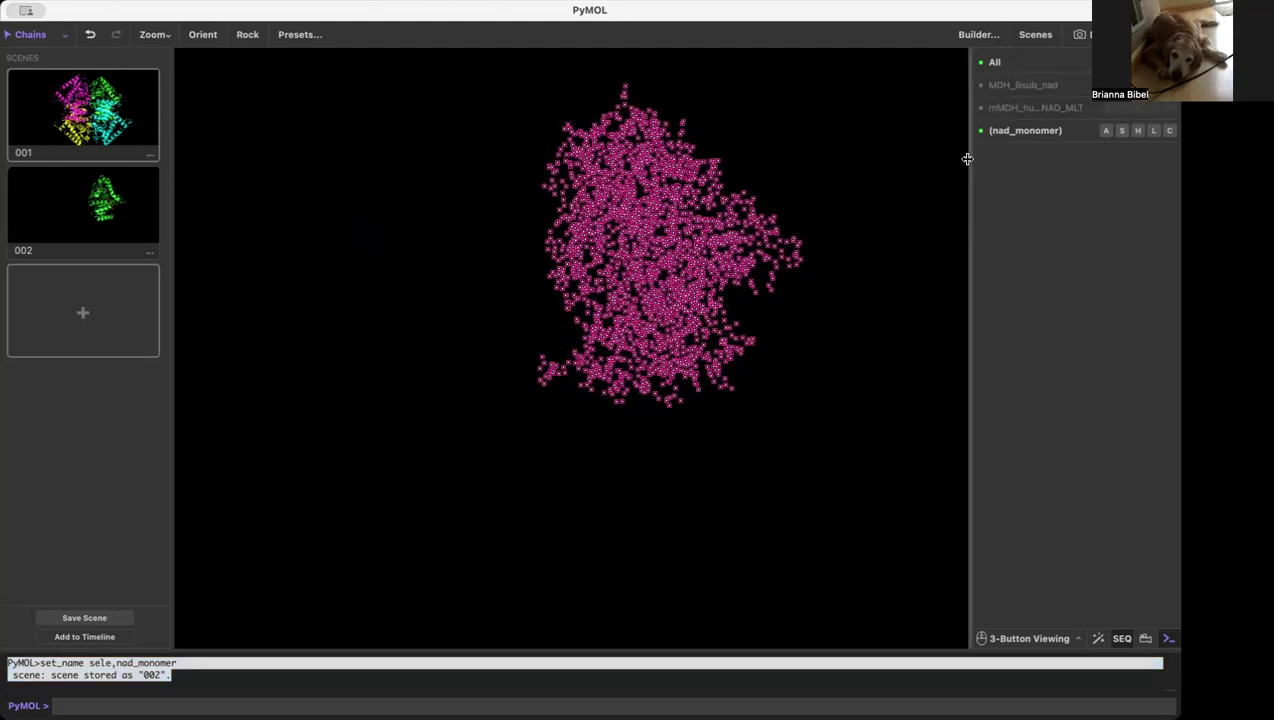
{"action": "left_click", "coordinate": [1050, 81]}
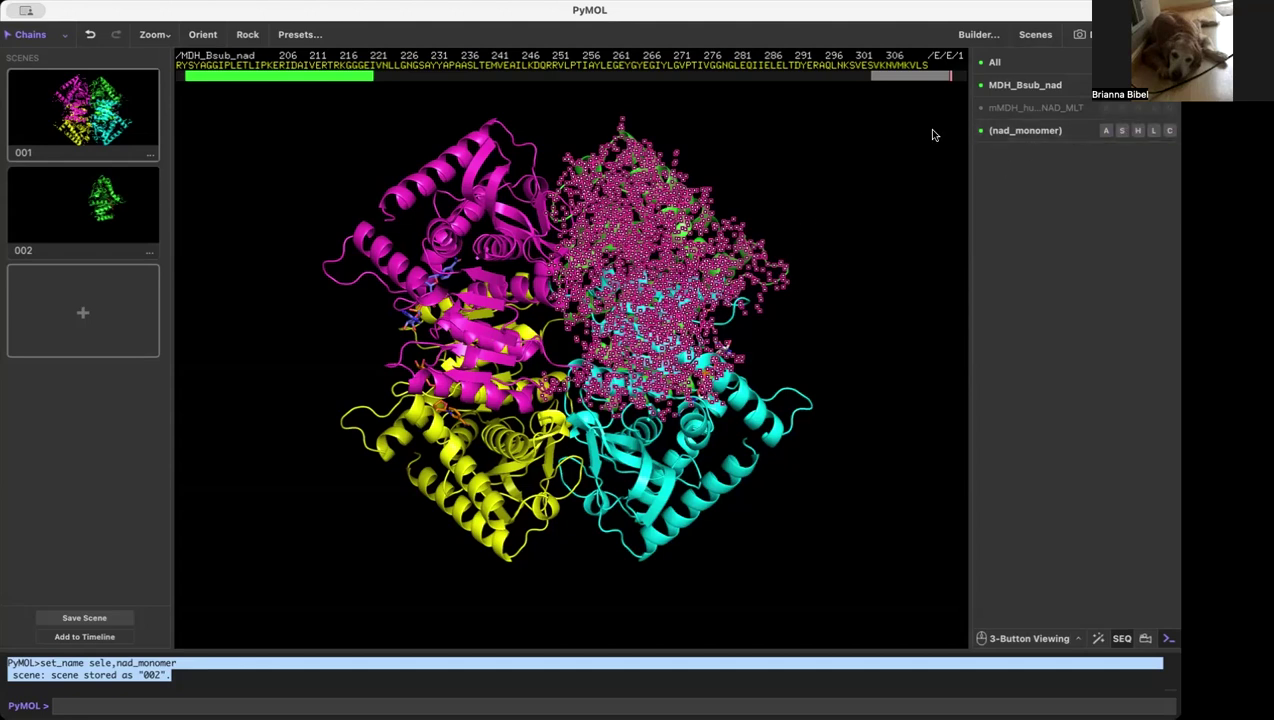
Step: Hide everything outside the nad_monomer selection, and bring back the cartoon for the whole MDH_Bsub_nad object
{"action": "left_click", "coordinate": [1137, 131]}
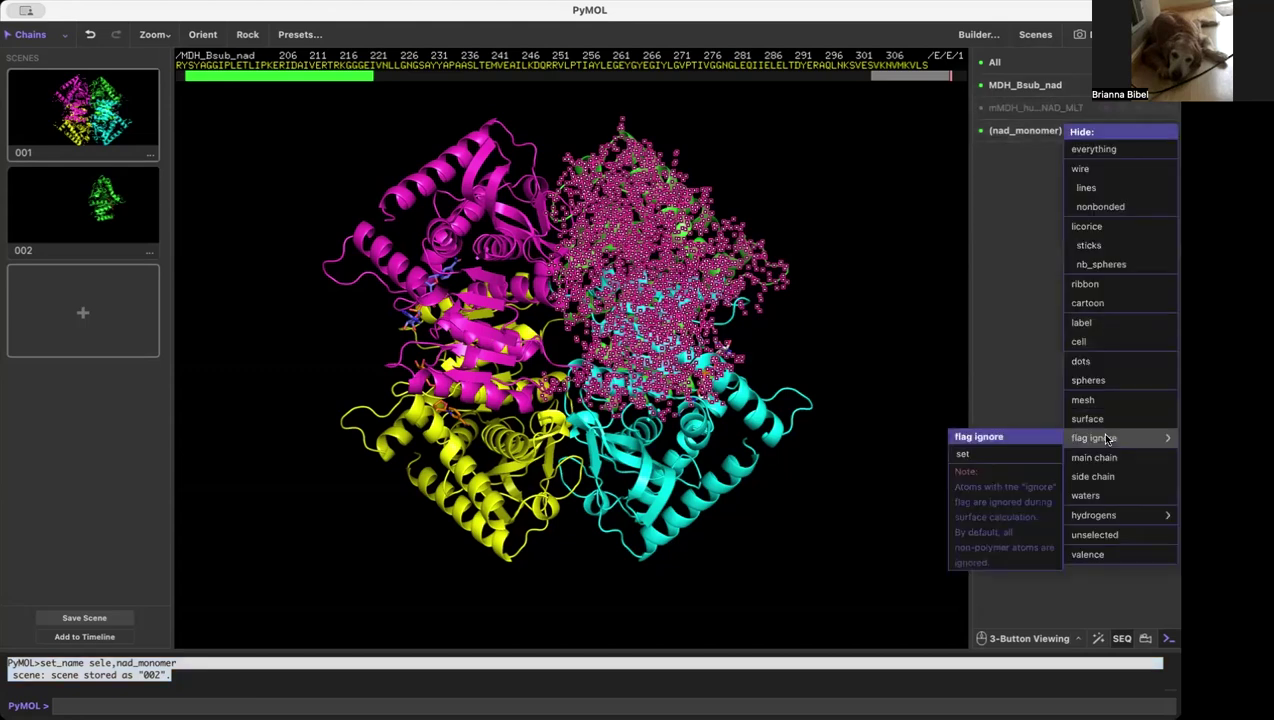
{"action": "left_click", "coordinate": [1092, 534]}
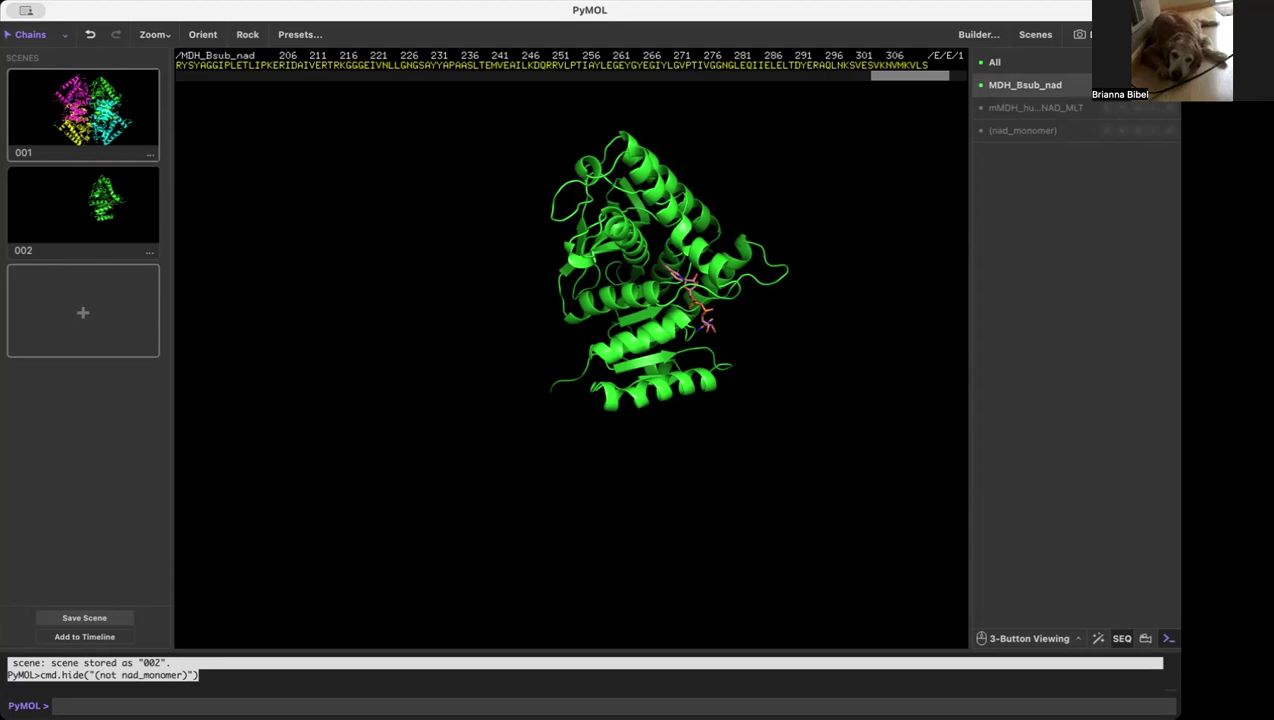
{"action": "left_click", "coordinate": [1075, 86]}
{"action": "left_click", "coordinate": [1089, 255]}
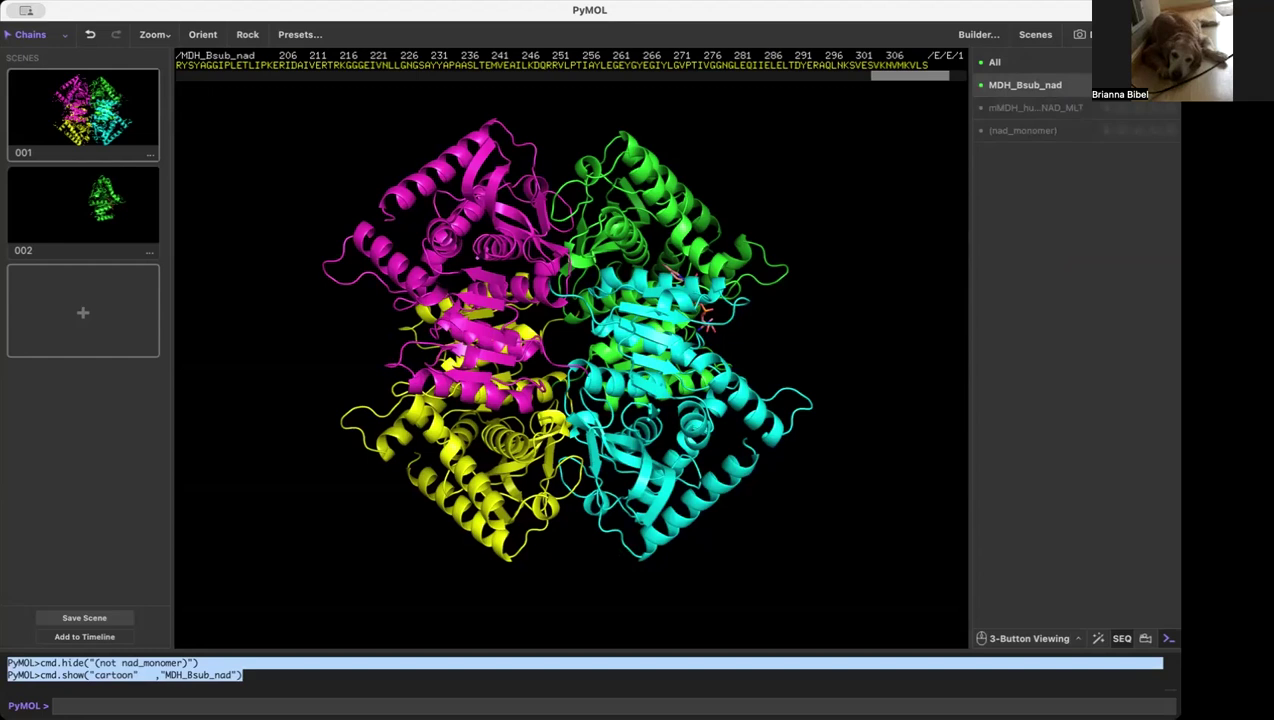
Step: Select all four NAD ligands in the MDH_Bsub_nad sequence and show them as sticks
{"action": "left_click_drag", "start_coordinate": [896, 77], "coordinate": [950, 86]}
{"action": "left_click_drag", "start_coordinate": [791, 66], "coordinate": [957, 67]}
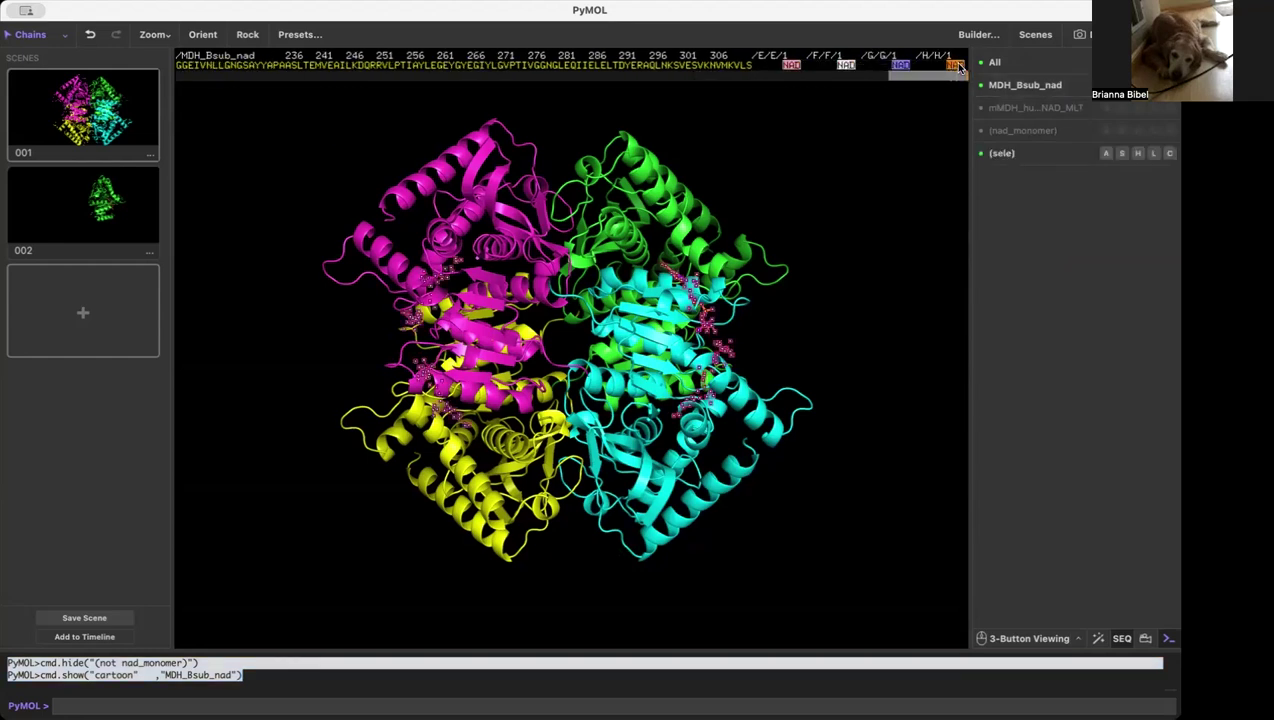
{"action": "left_click", "coordinate": [1122, 155]}
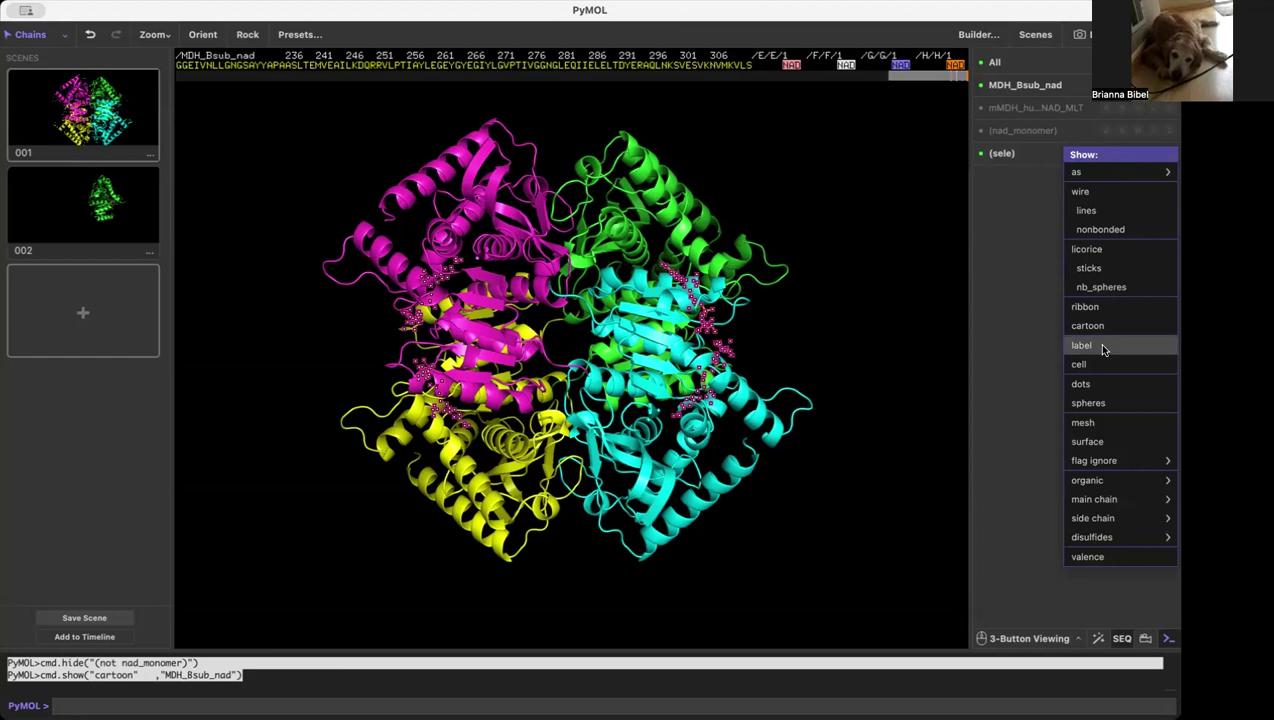
{"action": "left_click", "coordinate": [1087, 268]}
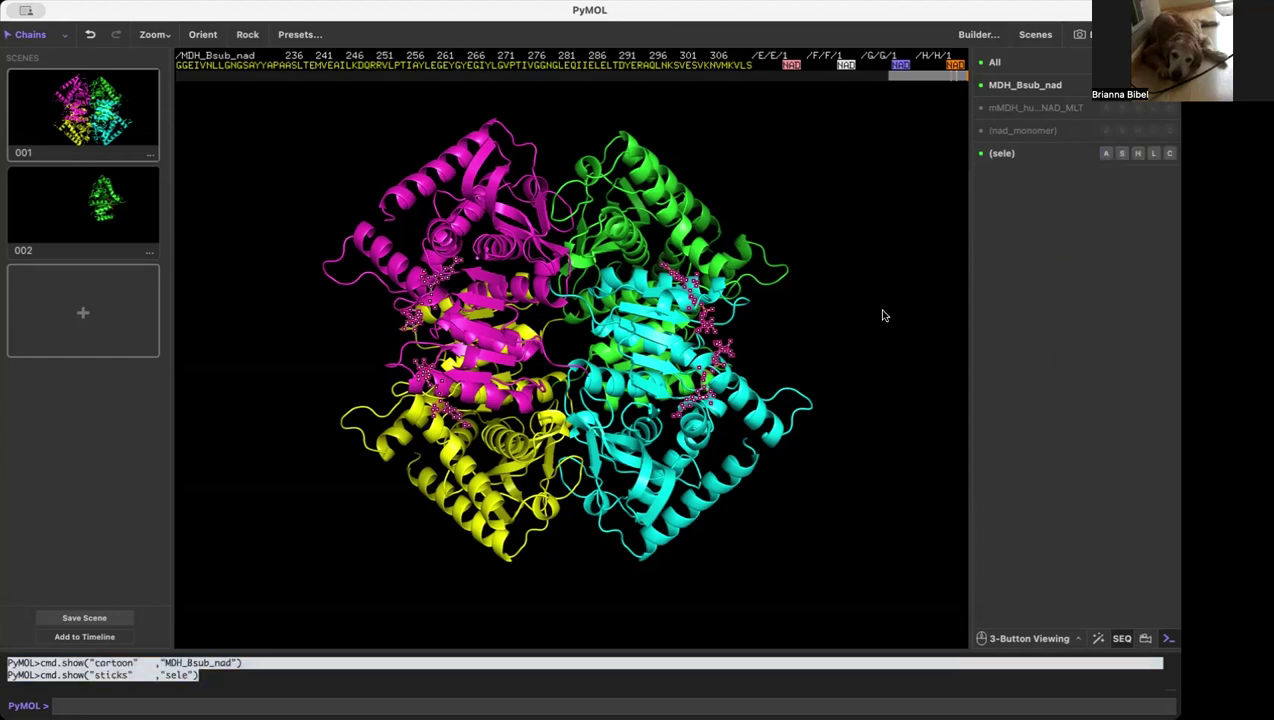
{"action": "left_click", "coordinate": [882, 316]}
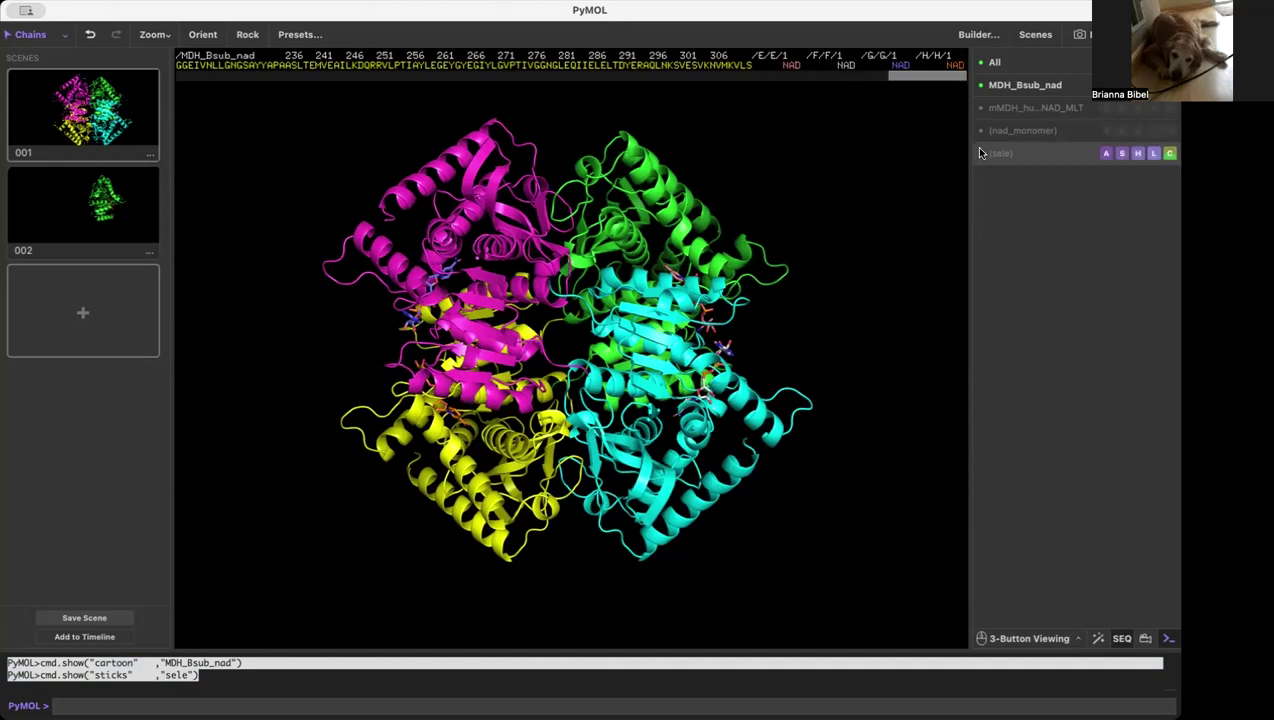
Step: Copy the nad_monomer selection to a new object
{"action": "mouse_move", "coordinate": [1040, 140]}
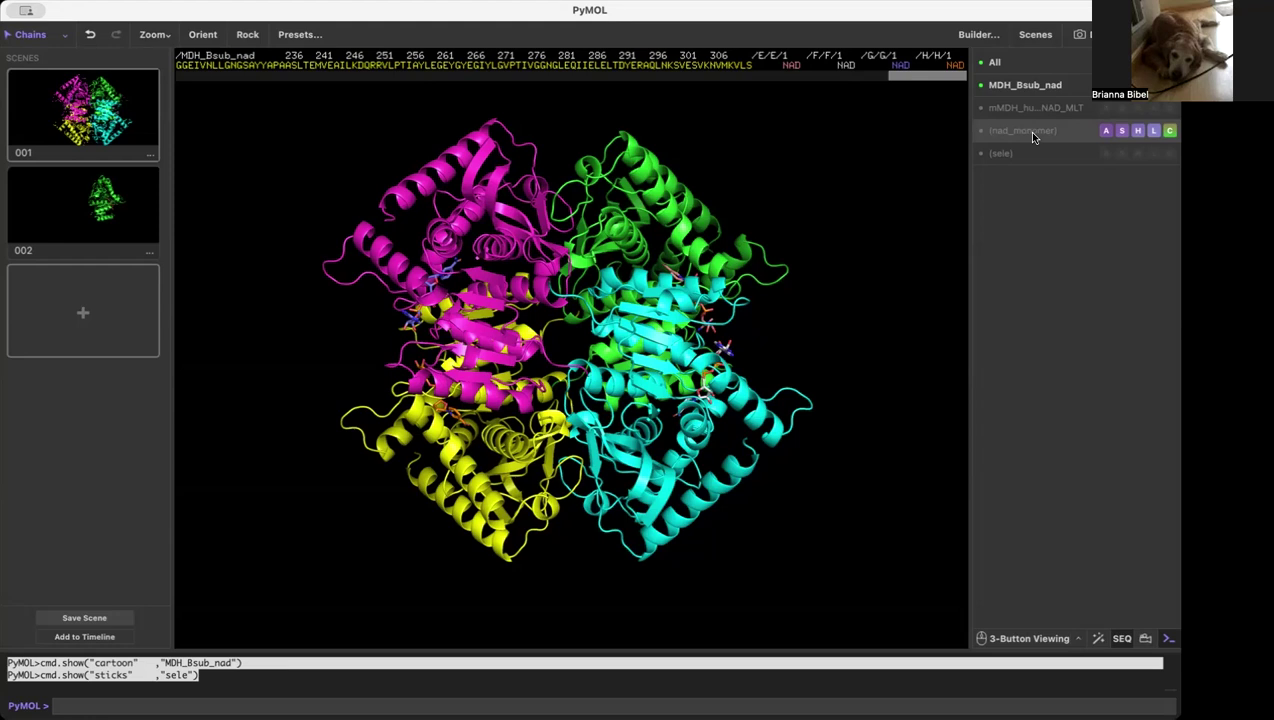
{"action": "left_click", "coordinate": [1032, 132]}
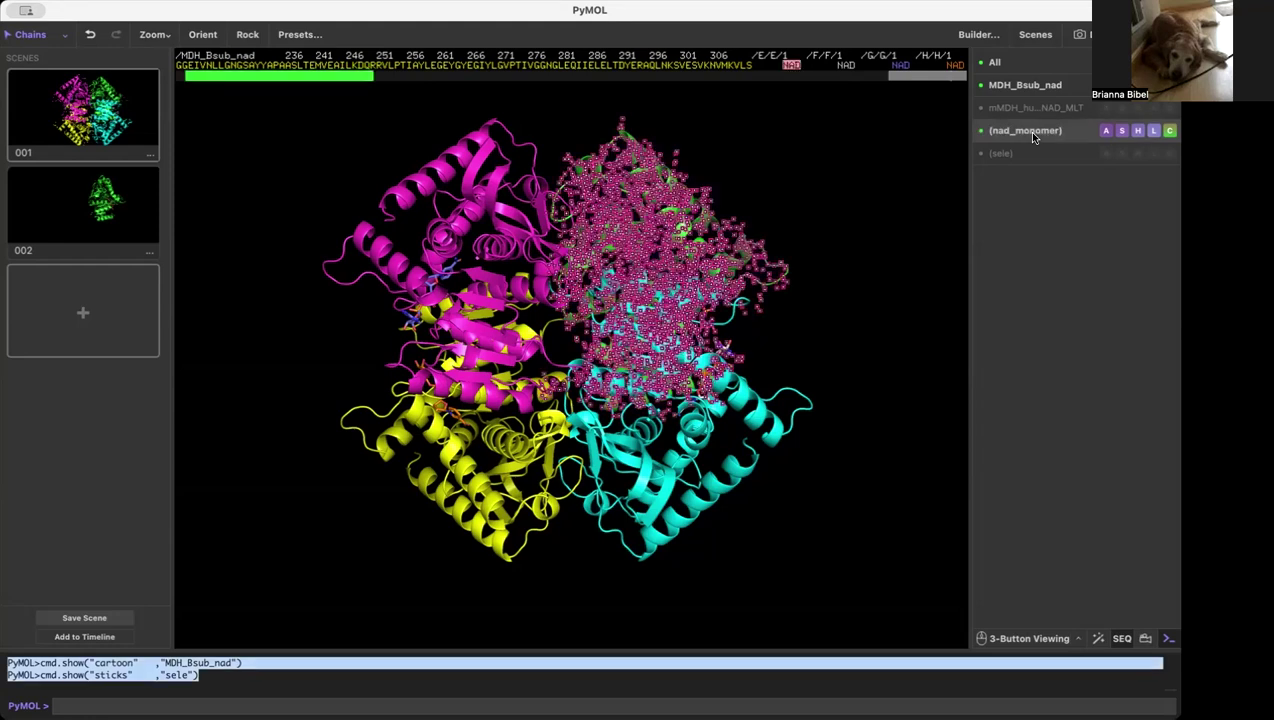
{"action": "left_click", "coordinate": [1104, 131]}
{"action": "mouse_move", "coordinate": [1101, 437]}
{"action": "left_click", "coordinate": [1027, 457]}
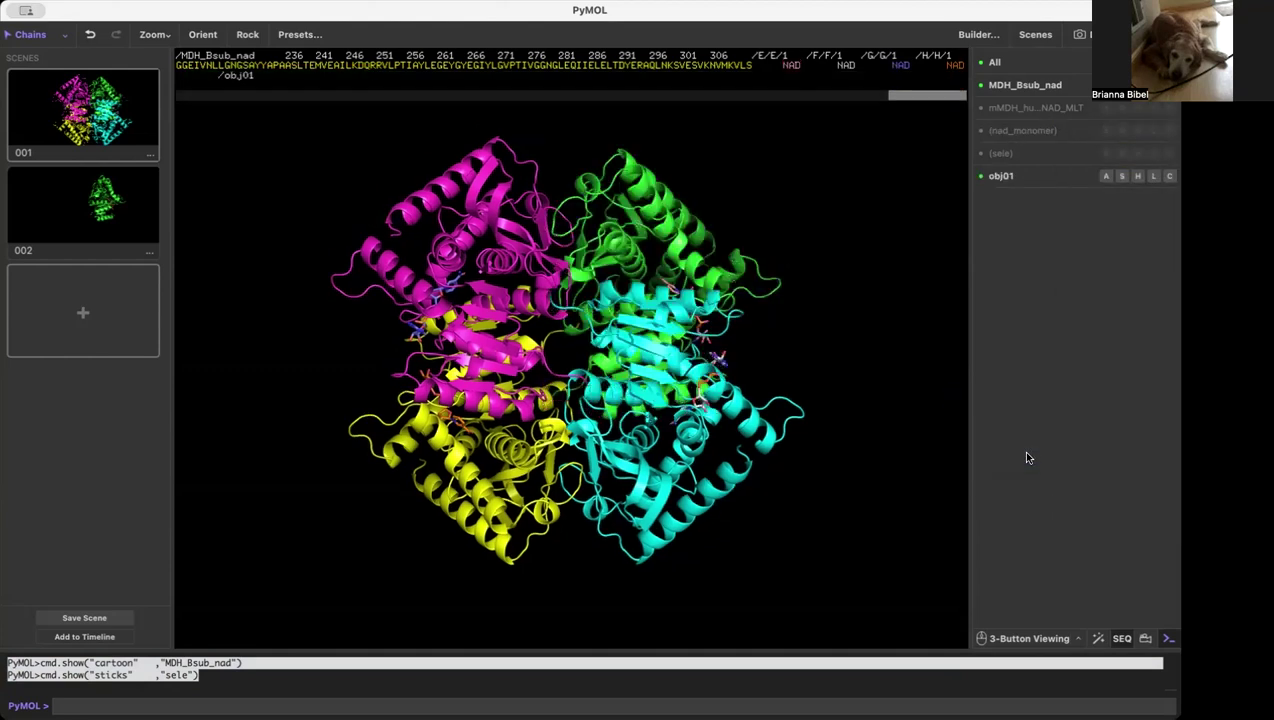
Step: Rename the new object copied from the monomer to nad_monomer_obj
{"action": "left_click", "coordinate": [1104, 176]}
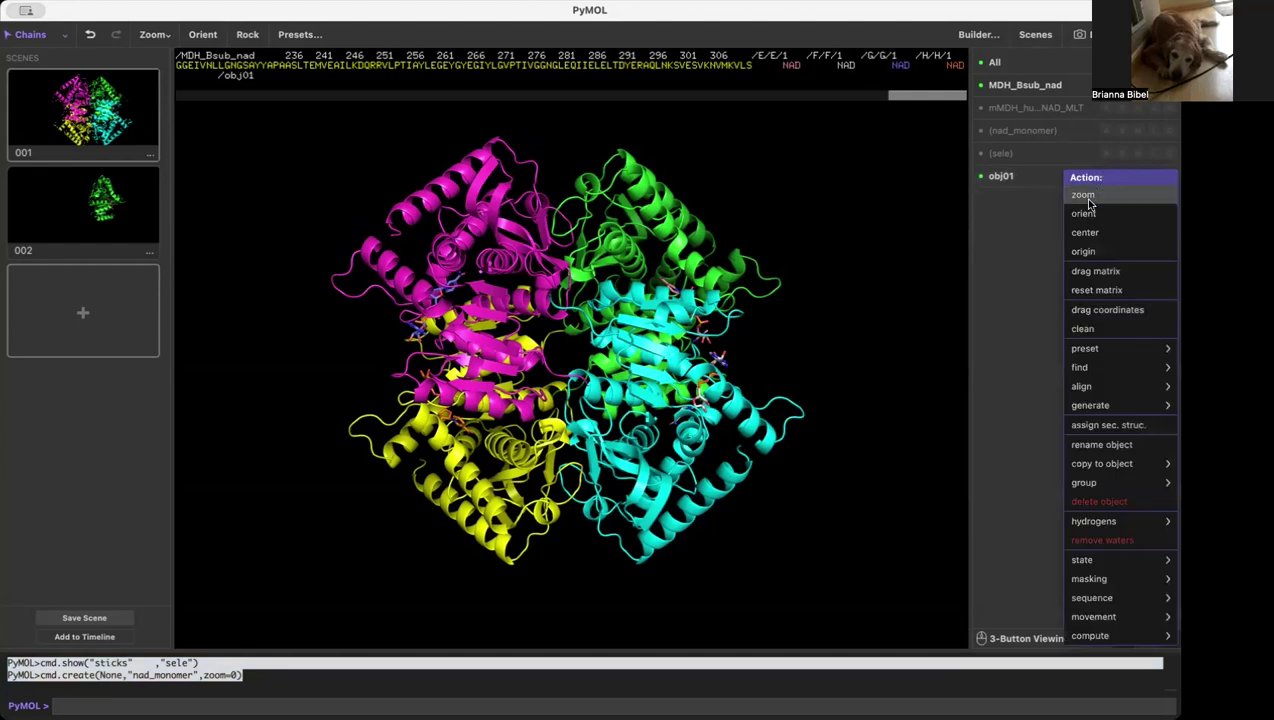
{"action": "left_click", "coordinate": [1079, 444]}
{"action": "key", "text": "BackSpace"}
{"action": "key", "text": "BackSpace"}
{"action": "key", "text": "BackSpace"}
{"action": "key", "text": "BackSpace"}
{"action": "key", "text": "BackSpace"}
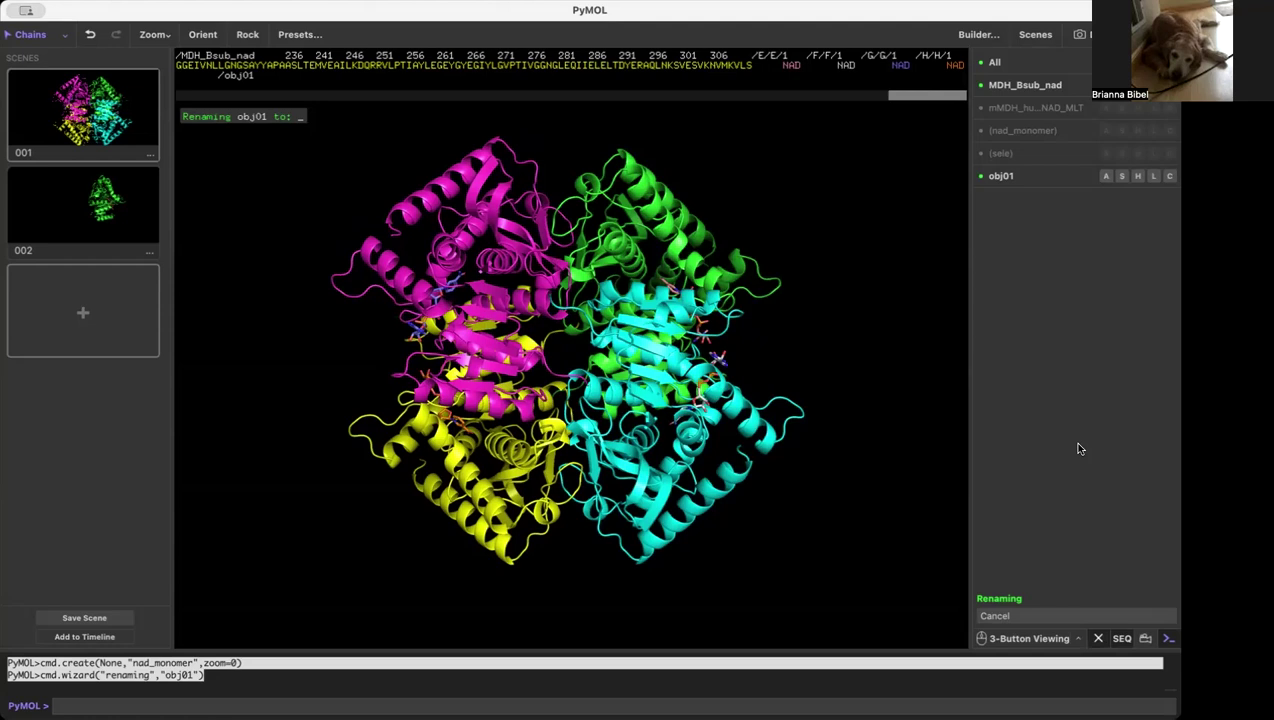
{"action": "type", "text": "nad_monomer_c"}
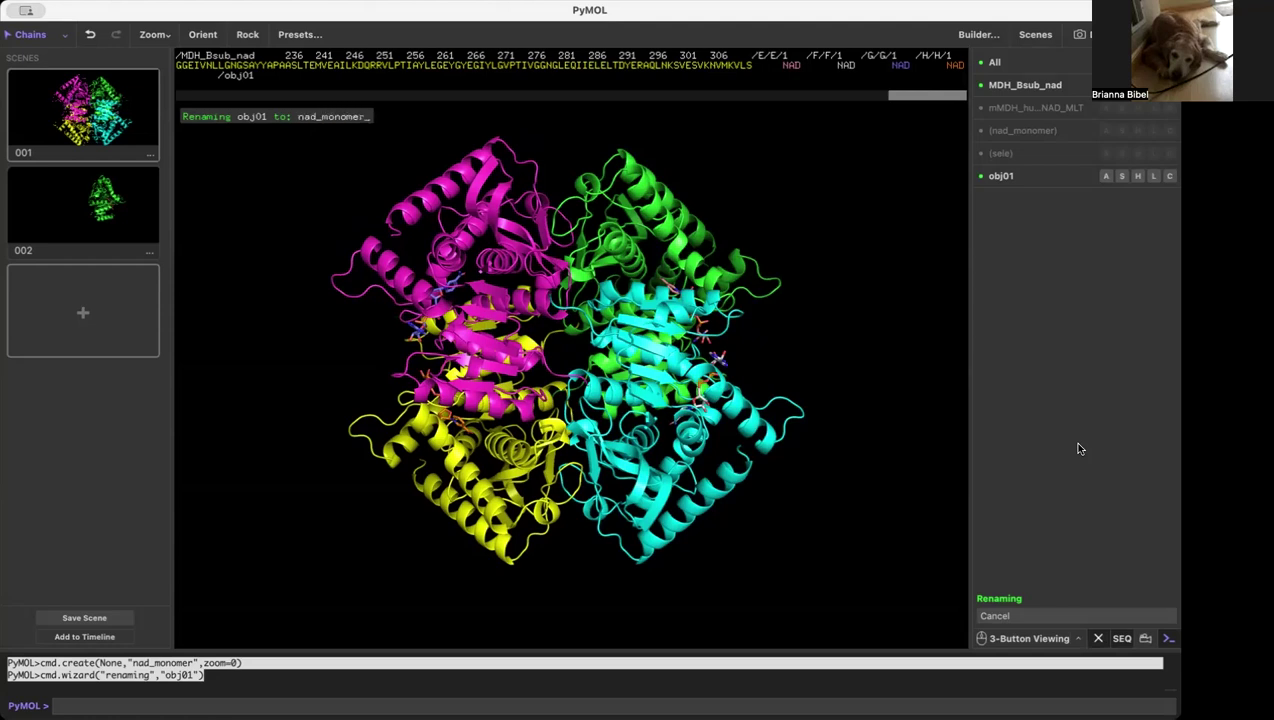
{"action": "type", "text": "bj"}
{"action": "key", "text": "Return"}
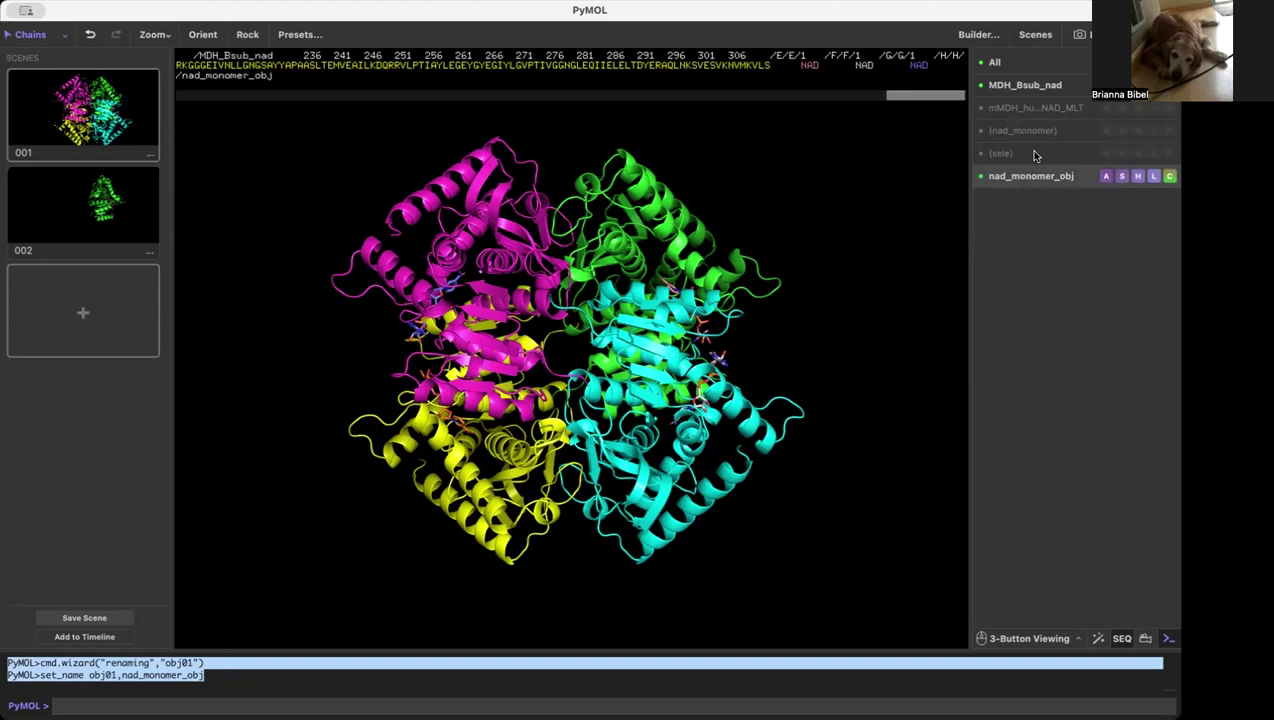
Step: Turn off the MDH_Bsub_nad object to view nad_monomer_obj on its own
{"action": "left_click", "coordinate": [1047, 84]}
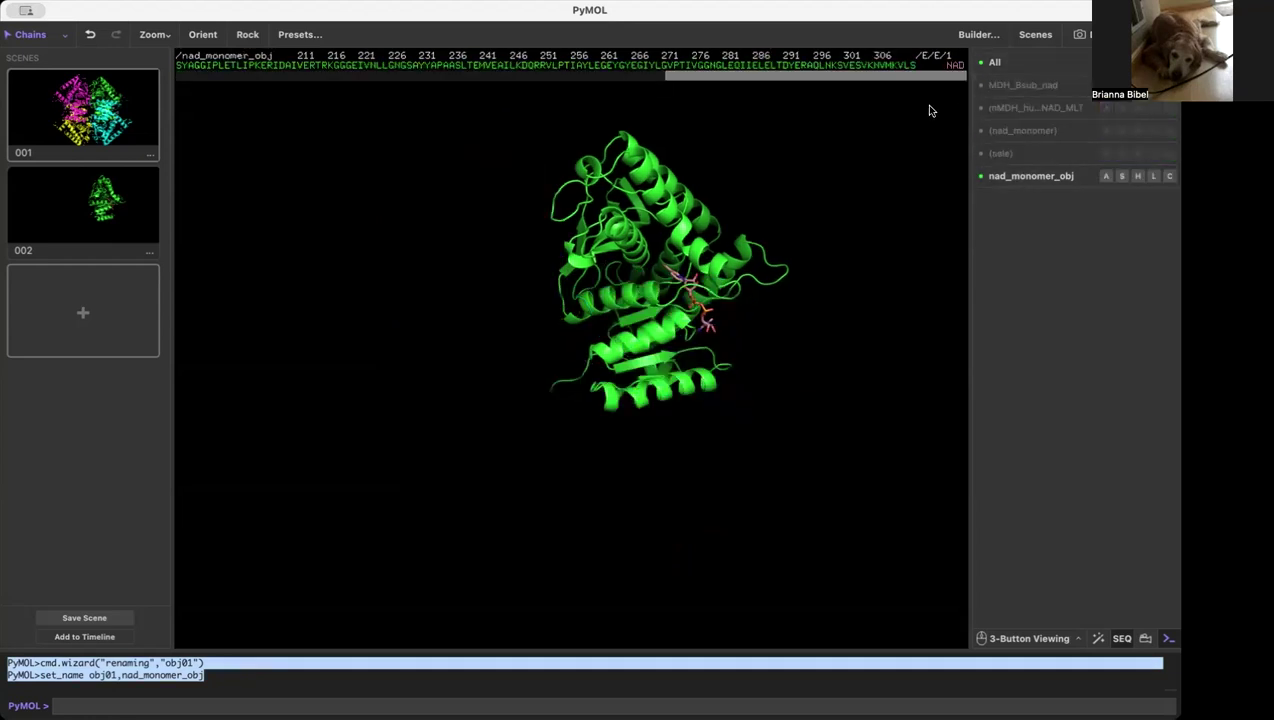
{"action": "mouse_move", "coordinate": [492, 293]}
{"action": "left_mouse_down"}
{"action": "mouse_move", "coordinate": [512, 300]}
{"action": "mouse_move", "coordinate": [500, 309]}
{"action": "mouse_move", "coordinate": [483, 264]}
{"action": "mouse_move", "coordinate": [520, 273]}
{"action": "mouse_move", "coordinate": [500, 310]}
{"action": "mouse_move", "coordinate": [494, 273]}
{"action": "left_mouse_up"}
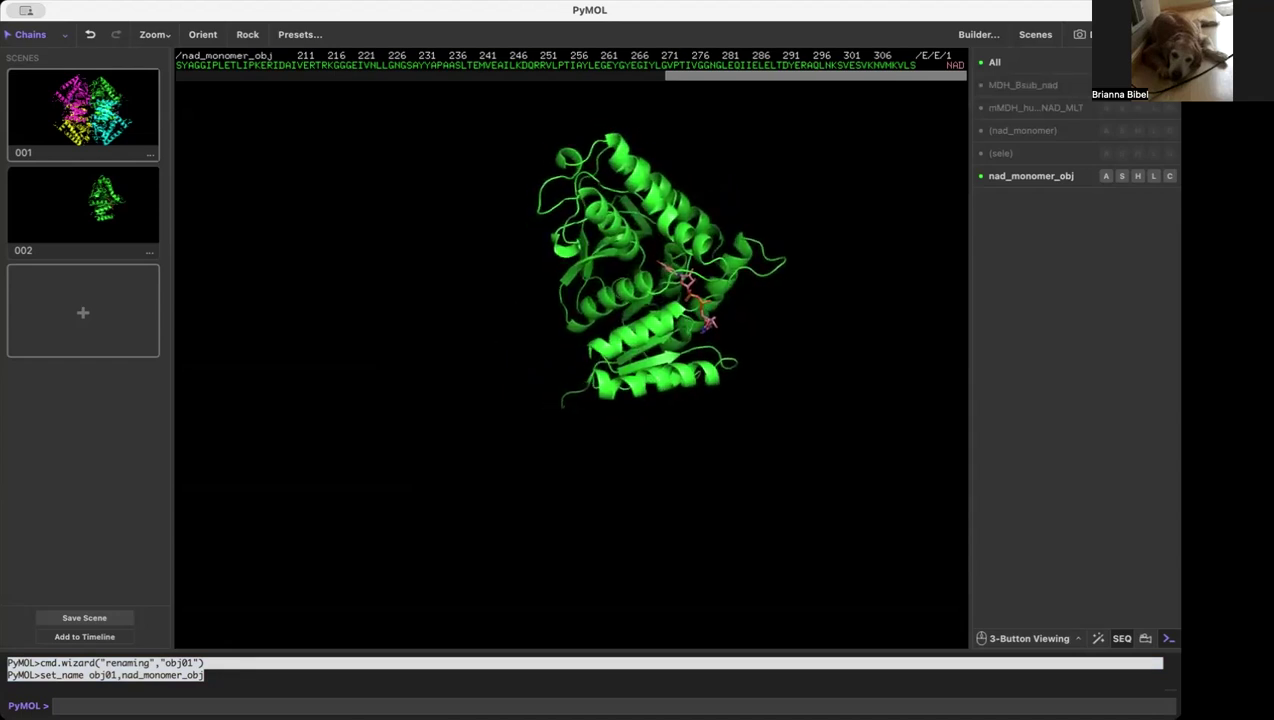
Step: Look at the structure export options available for the monomer object
{"action": "left_click", "coordinate": [25, 1]}
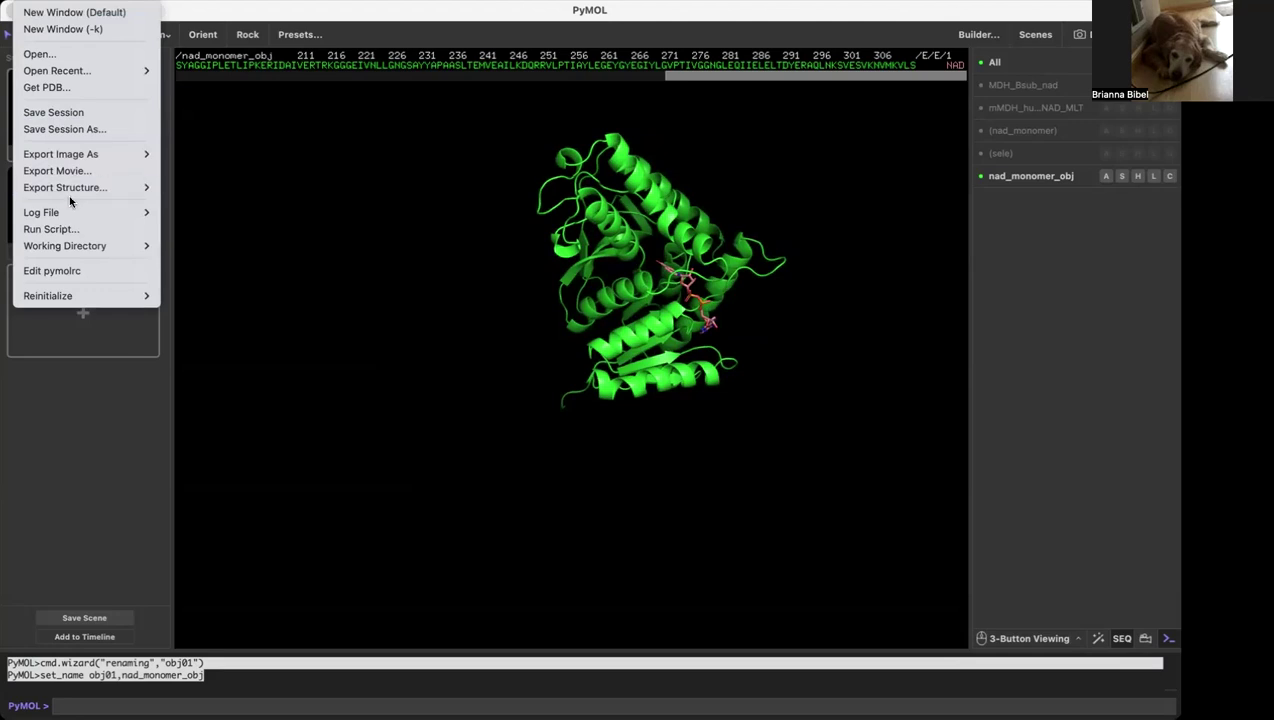
{"action": "mouse_move", "coordinate": [70, 195]}
{"action": "left_click", "coordinate": [197, 187]}
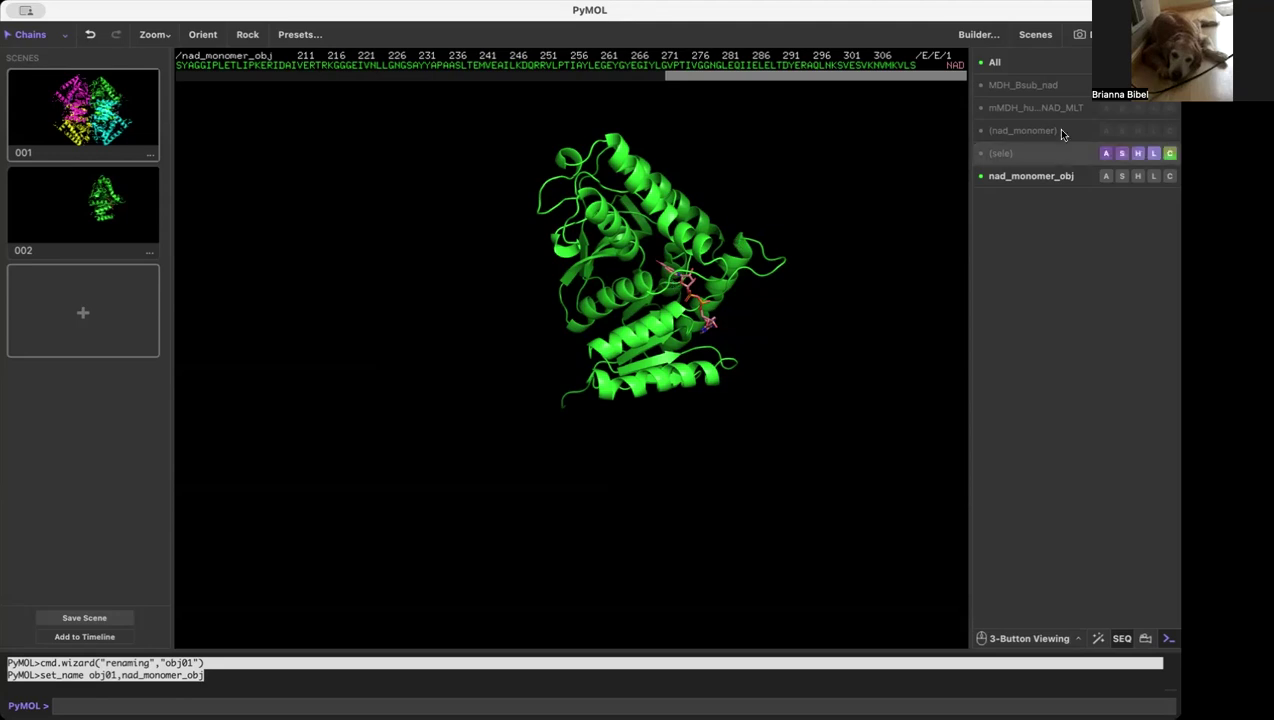
Step: Turn MDH_Bsub_nad back on and turn off nad_monomer_obj to view the whole tetramer
{"action": "left_click", "coordinate": [1049, 89]}
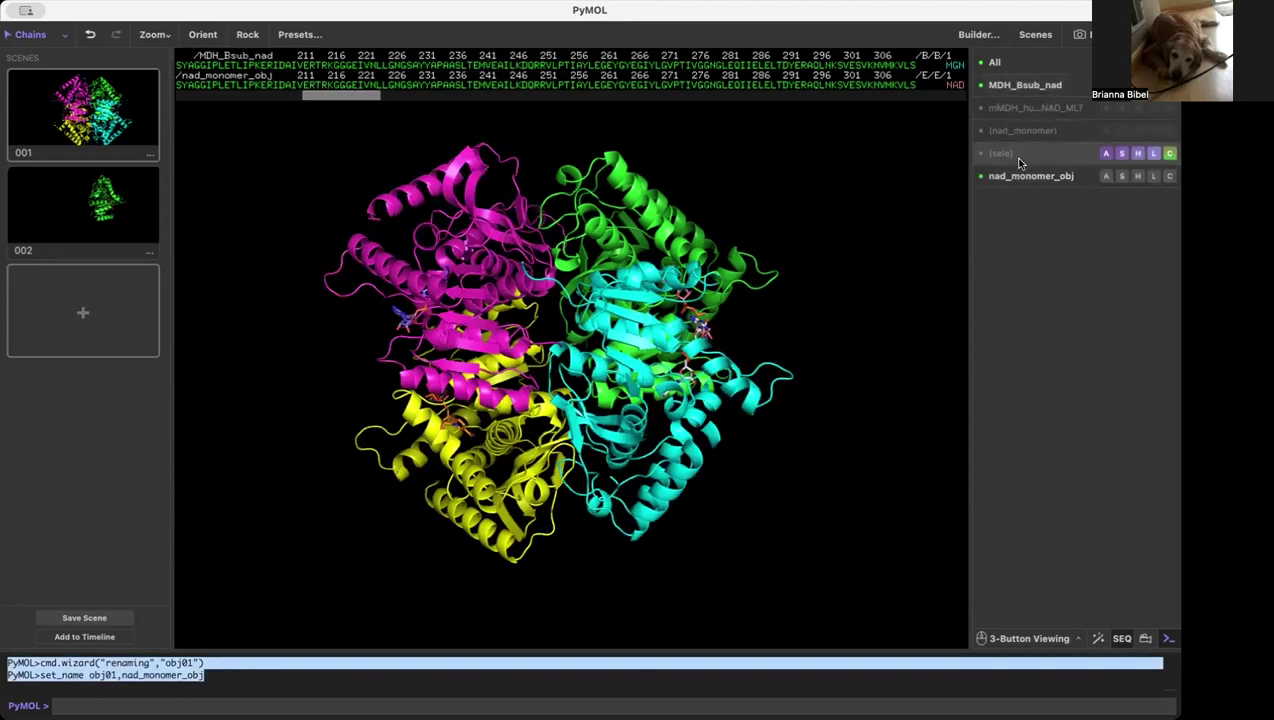
{"action": "left_click", "coordinate": [1010, 177]}
{"action": "mouse_move", "coordinate": [684, 213]}
{"action": "left_mouse_down"}
{"action": "mouse_move", "coordinate": [650, 248]}
{"action": "mouse_move", "coordinate": [671, 216]}
{"action": "left_mouse_up"}
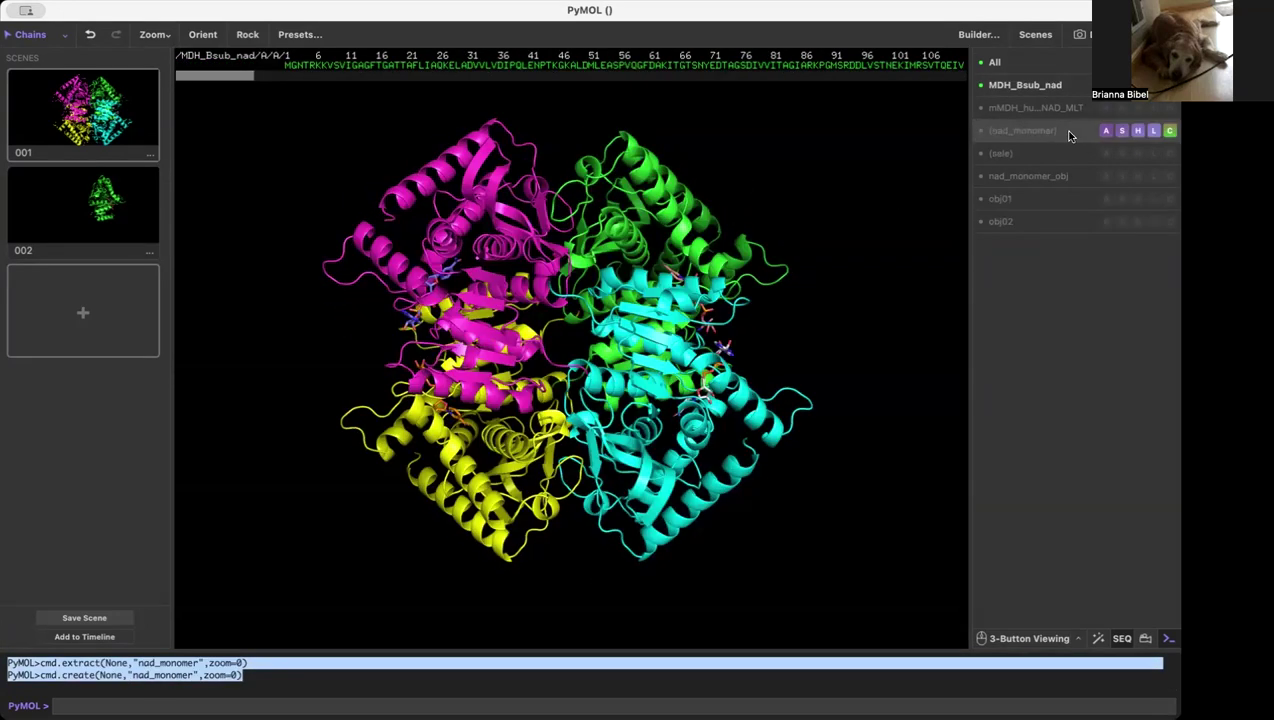
Step: Extract the nad_monomer selection from MDH_Bsub_nad into its own object, toggling the visibility of both to compare them
{"action": "left_click", "coordinate": [1063, 134]}
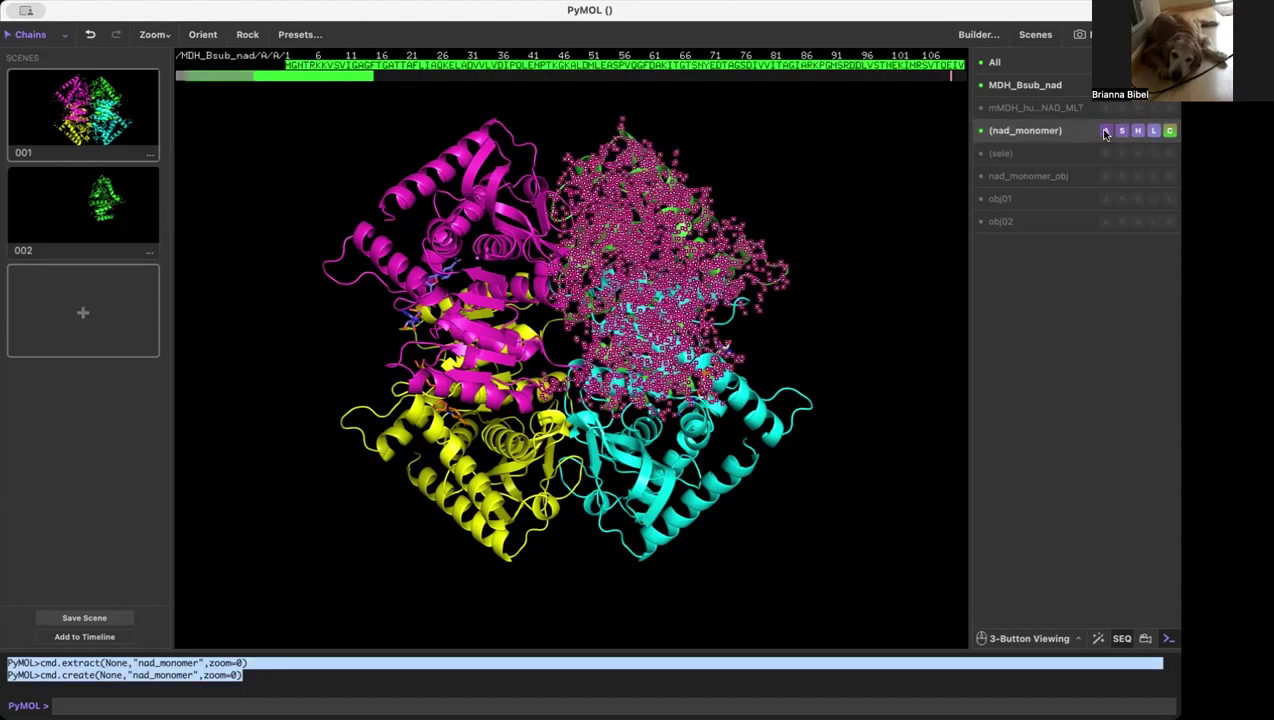
{"action": "left_click", "coordinate": [1105, 133]}
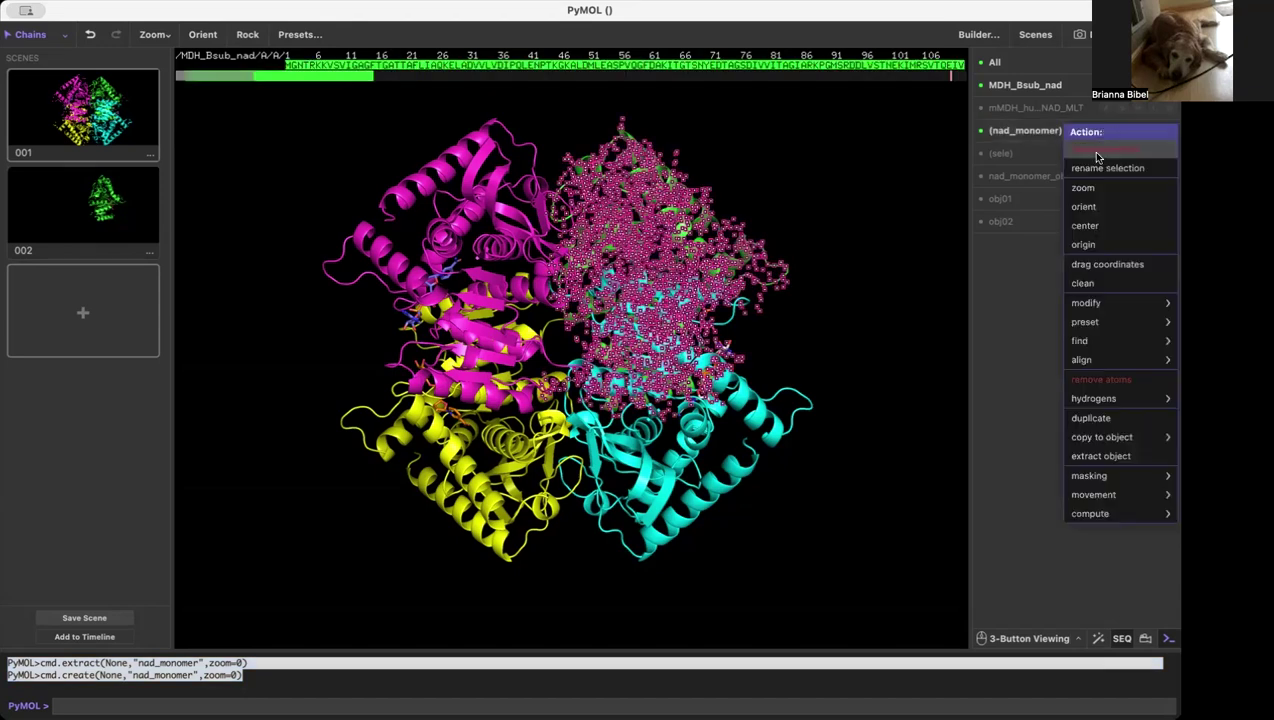
{"action": "left_click", "coordinate": [1078, 457]}
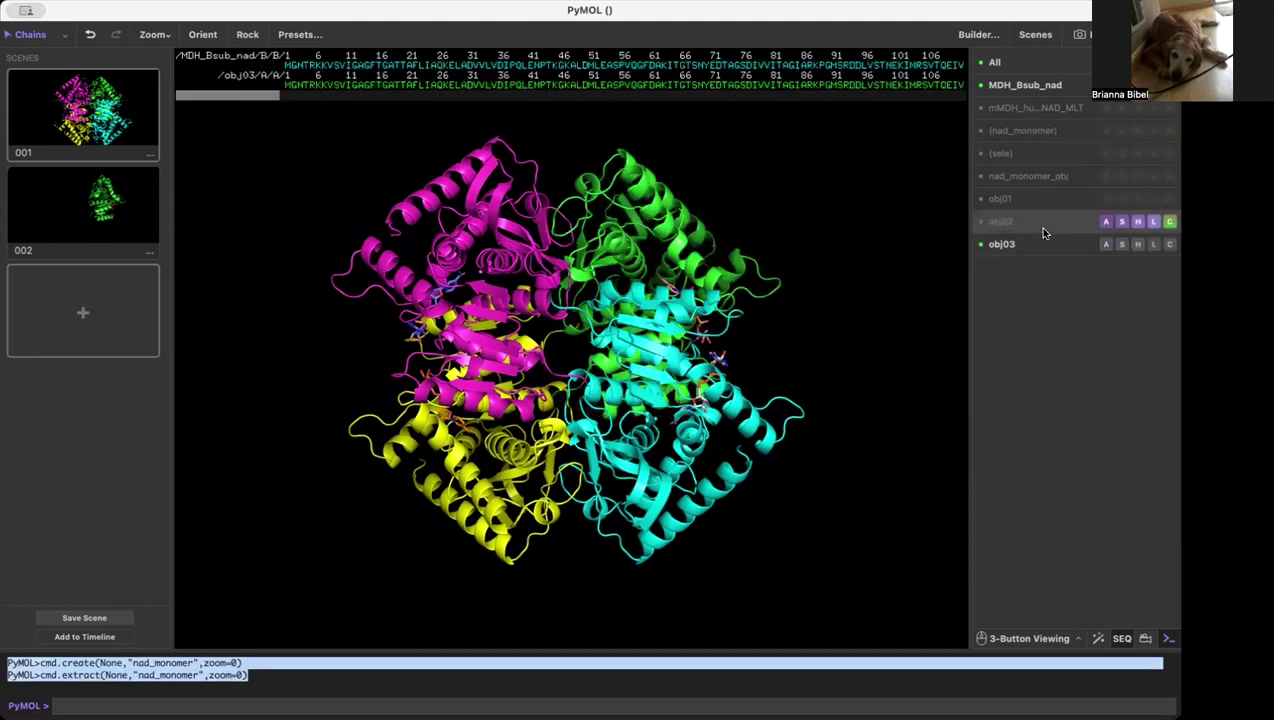
{"action": "left_click", "coordinate": [1049, 84]}
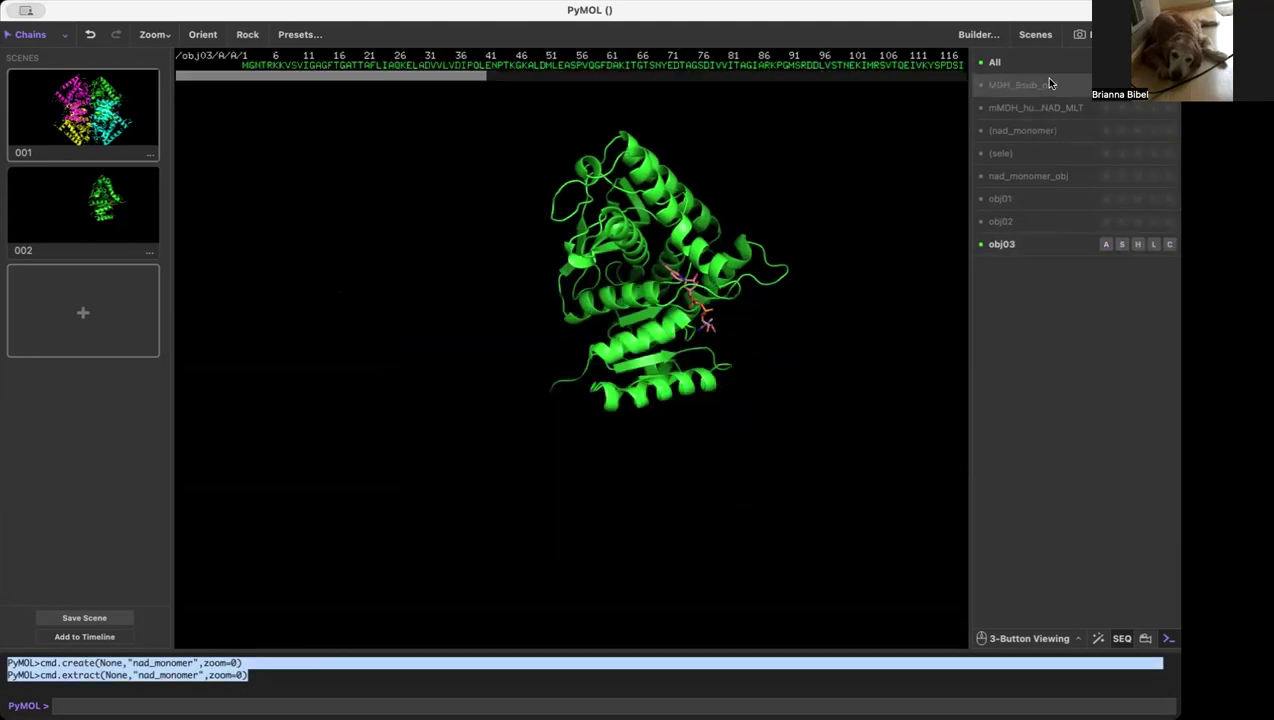
{"action": "left_click", "coordinate": [1049, 84]}
{"action": "left_click", "coordinate": [1021, 248]}
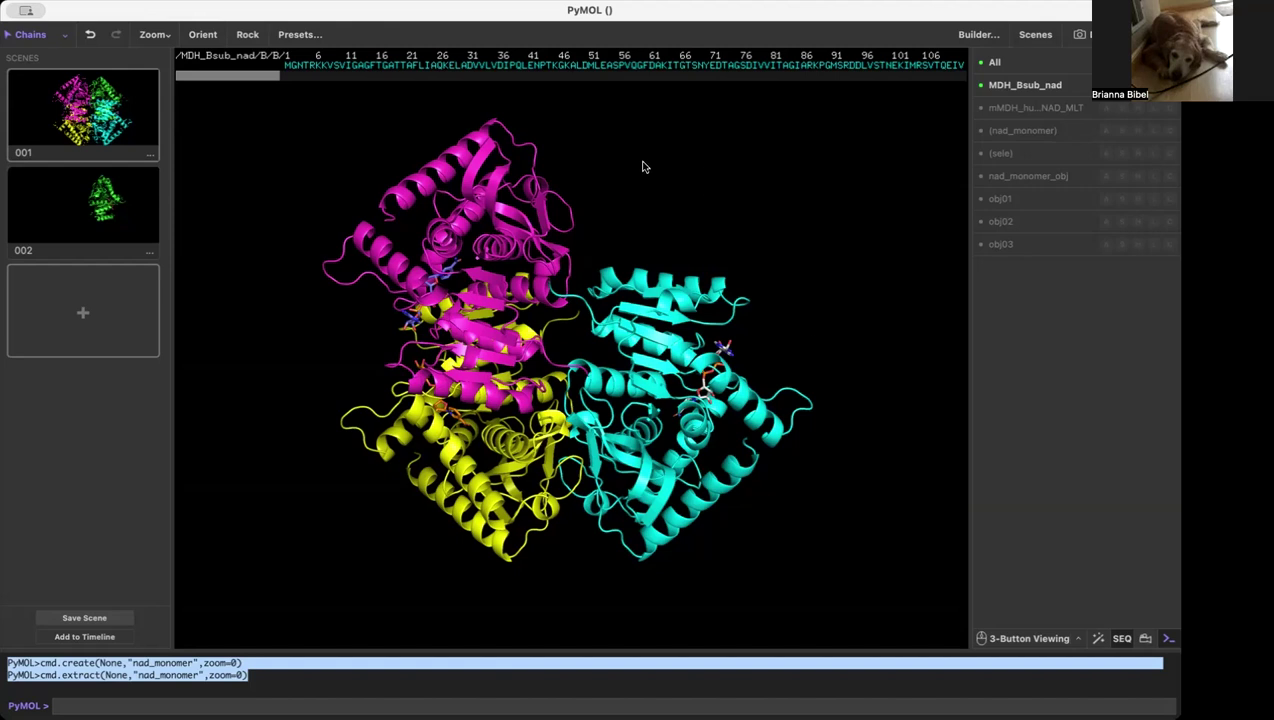
Step: Undo the extraction and the preceding object copies, back to nad_monomer_obj shown on its own
{"action": "left_click", "coordinate": [90, 35]}
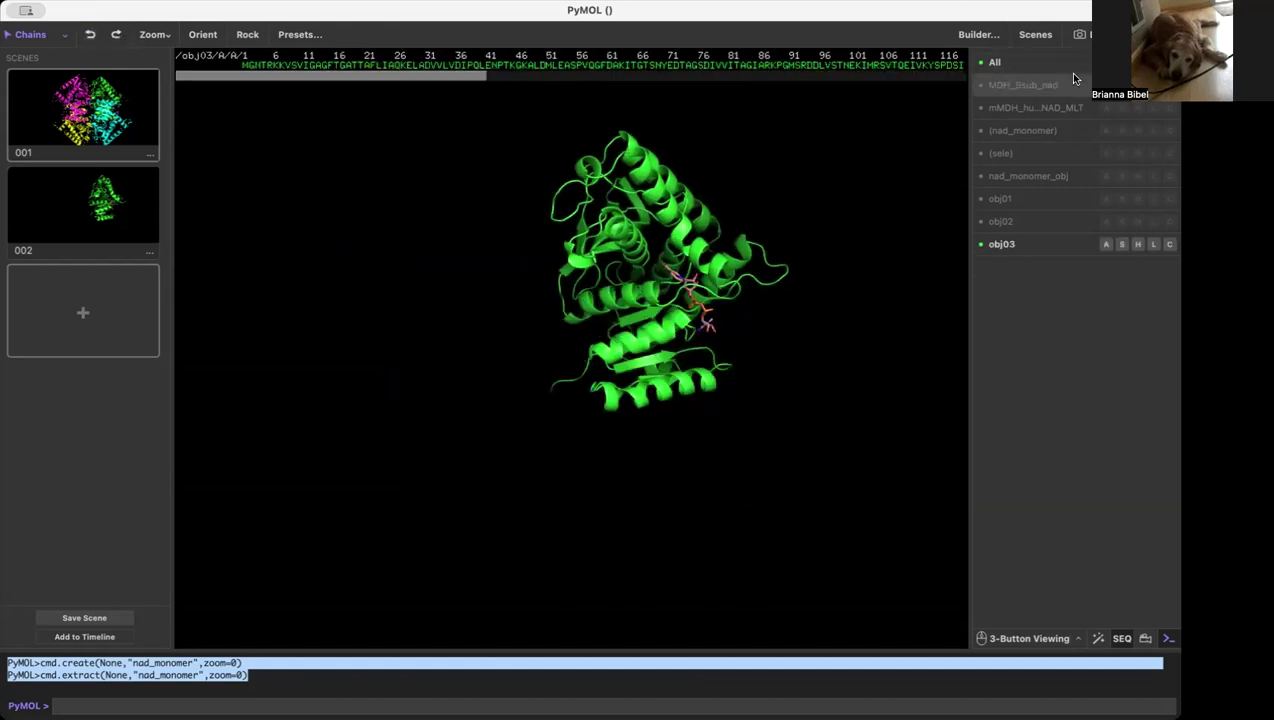
{"action": "key", "text": "super+z"}
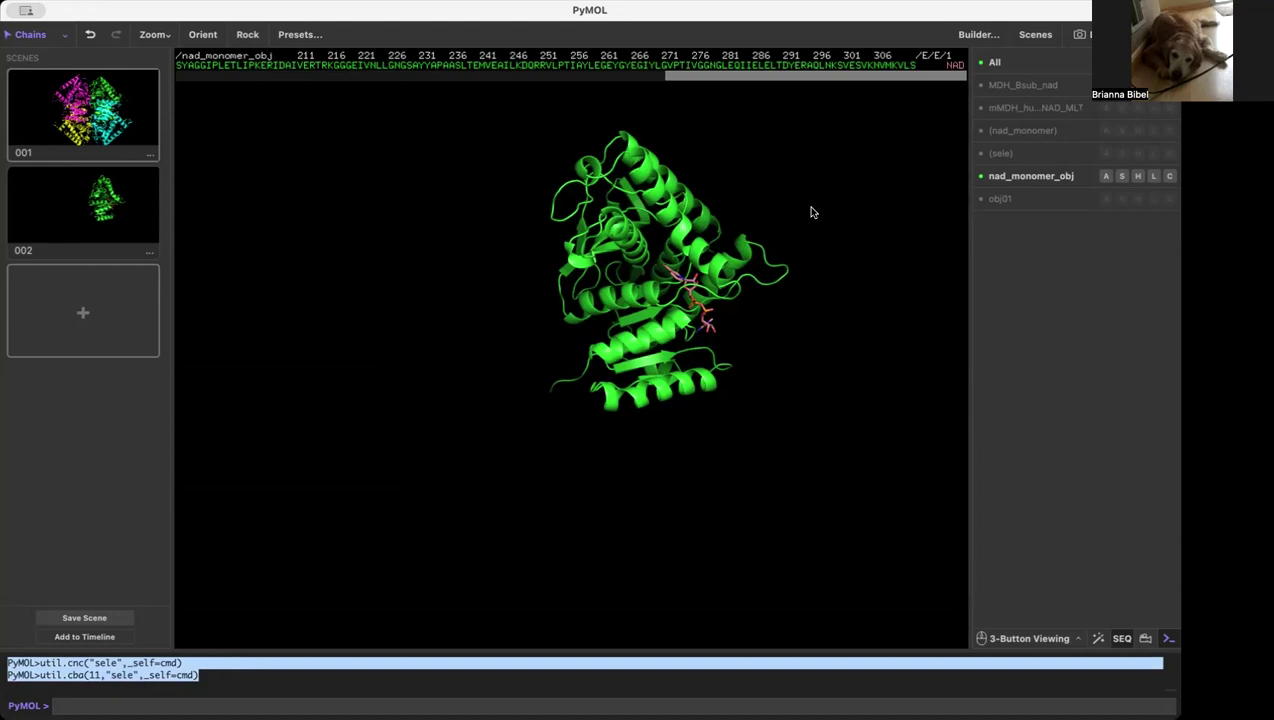
Step: Show the human mMDH NAD_MLT structure over the monomer and select its MLT ligand, locating it in the sequence
{"action": "left_click", "coordinate": [1025, 108]}
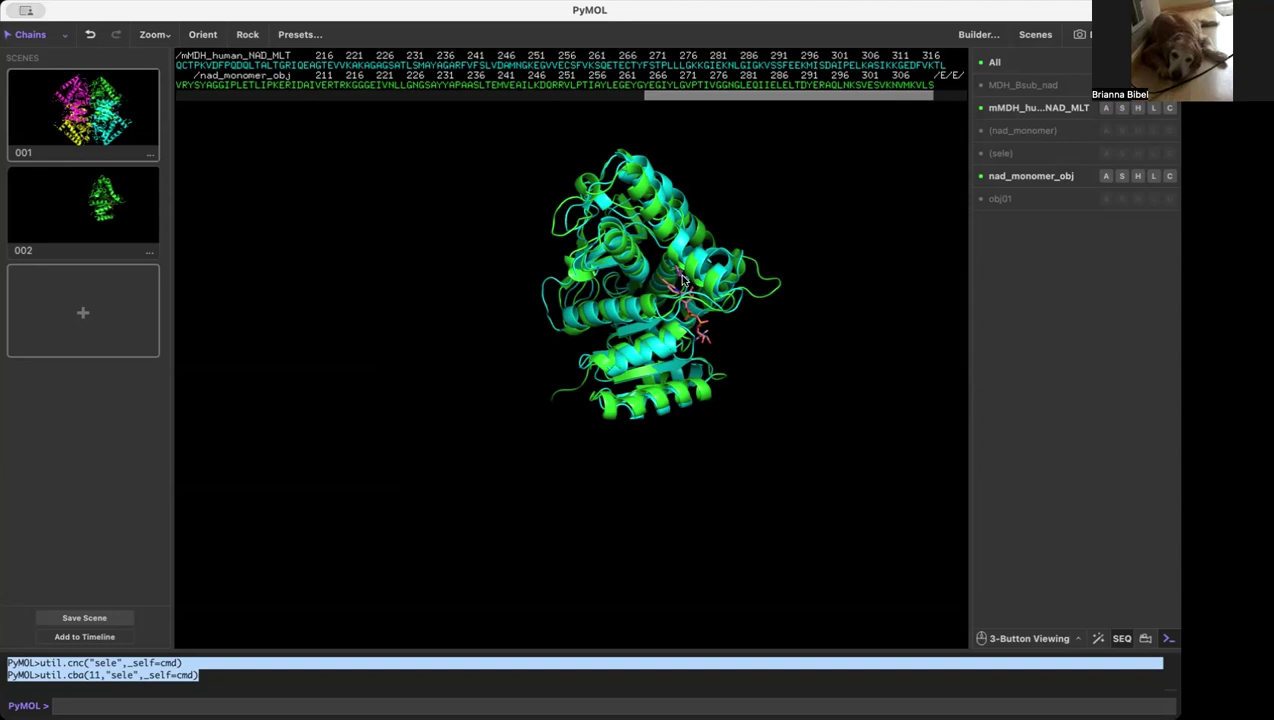
{"action": "left_click_drag", "start_coordinate": [685, 281], "coordinate": [627, 304]}
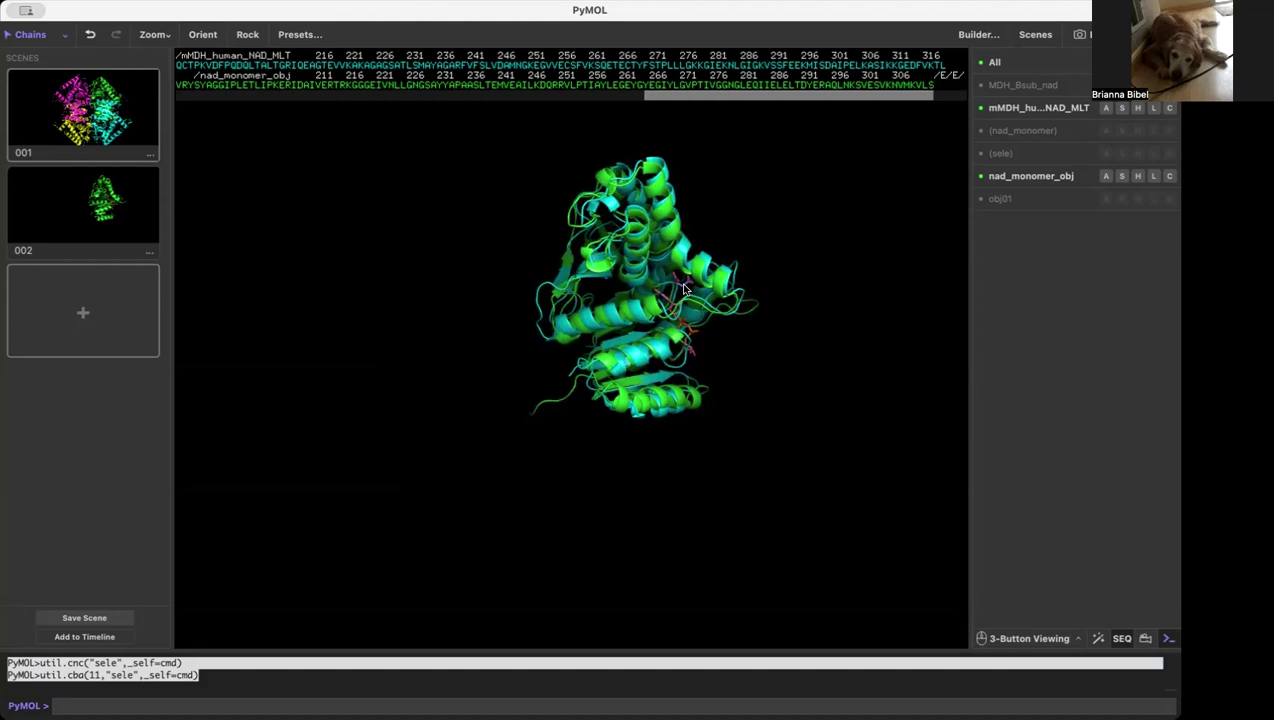
{"action": "left_click", "coordinate": [680, 289]}
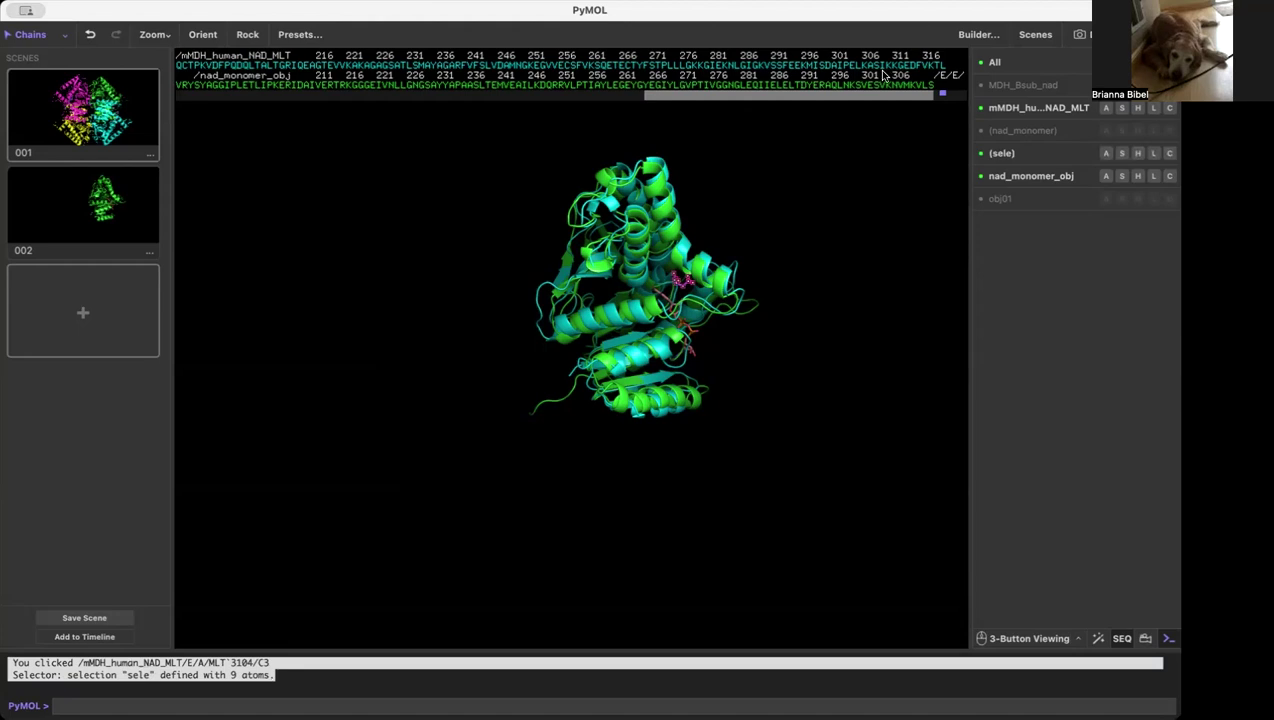
{"action": "left_click_drag", "start_coordinate": [860, 97], "coordinate": [922, 100]}
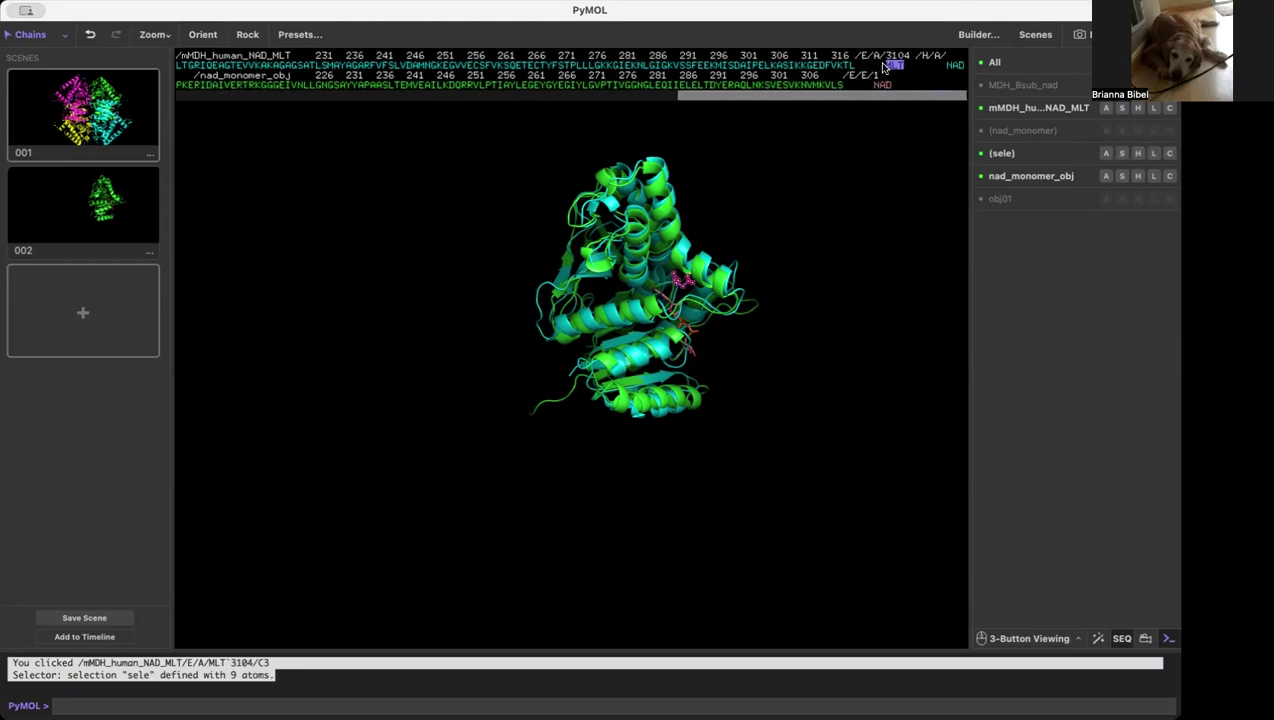
Step: Copy the selected MLT ligand into the existing nad_monomer_obj object
{"action": "left_click", "coordinate": [1105, 154]}
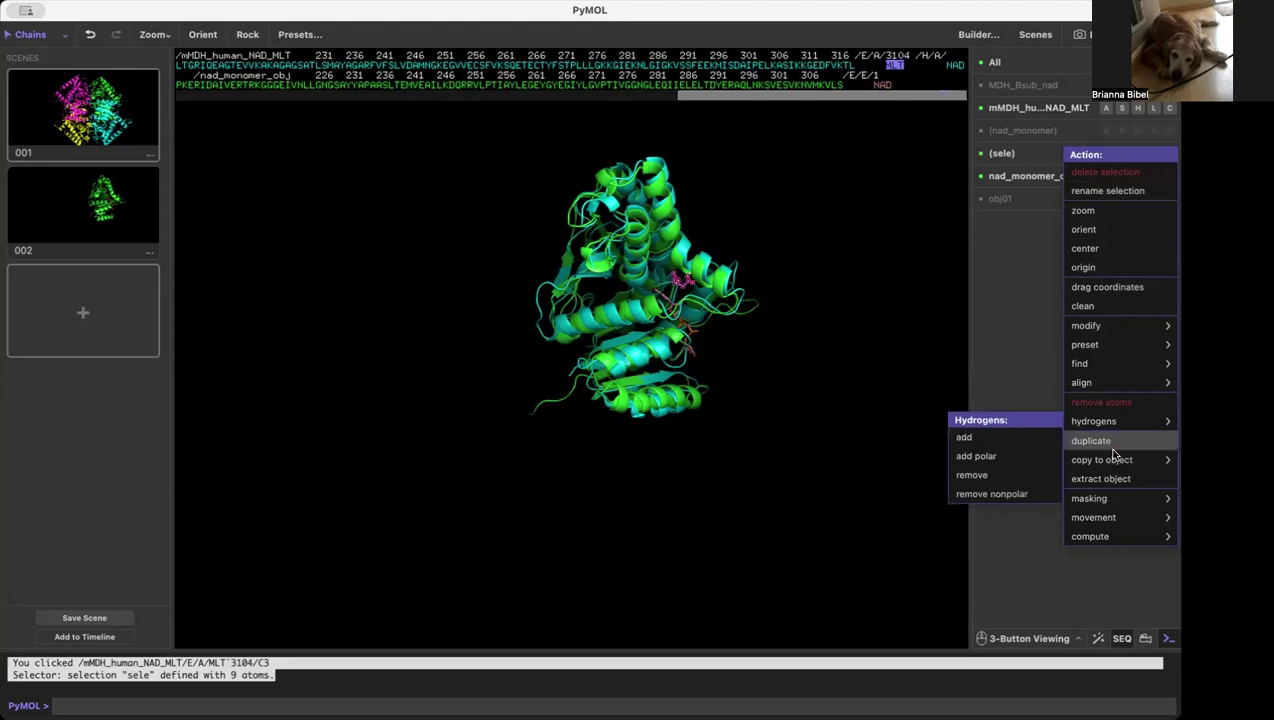
{"action": "mouse_move", "coordinate": [1110, 459]}
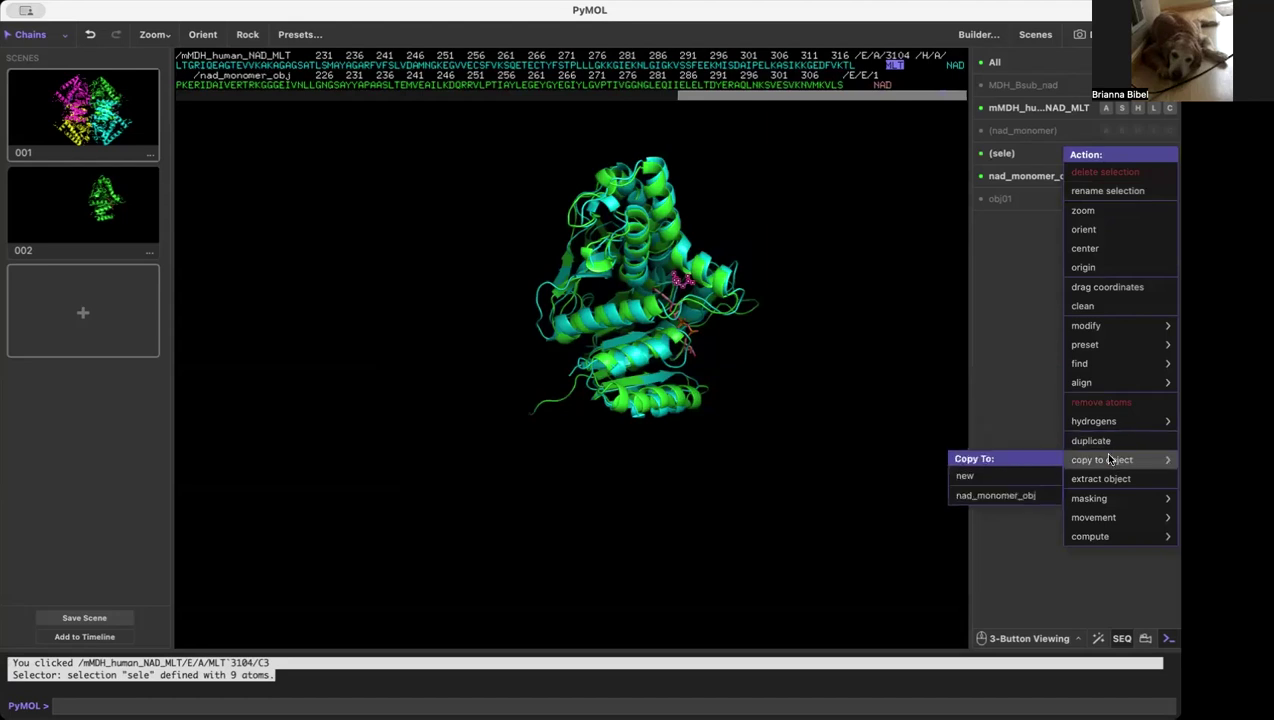
{"action": "left_click", "coordinate": [1000, 495]}
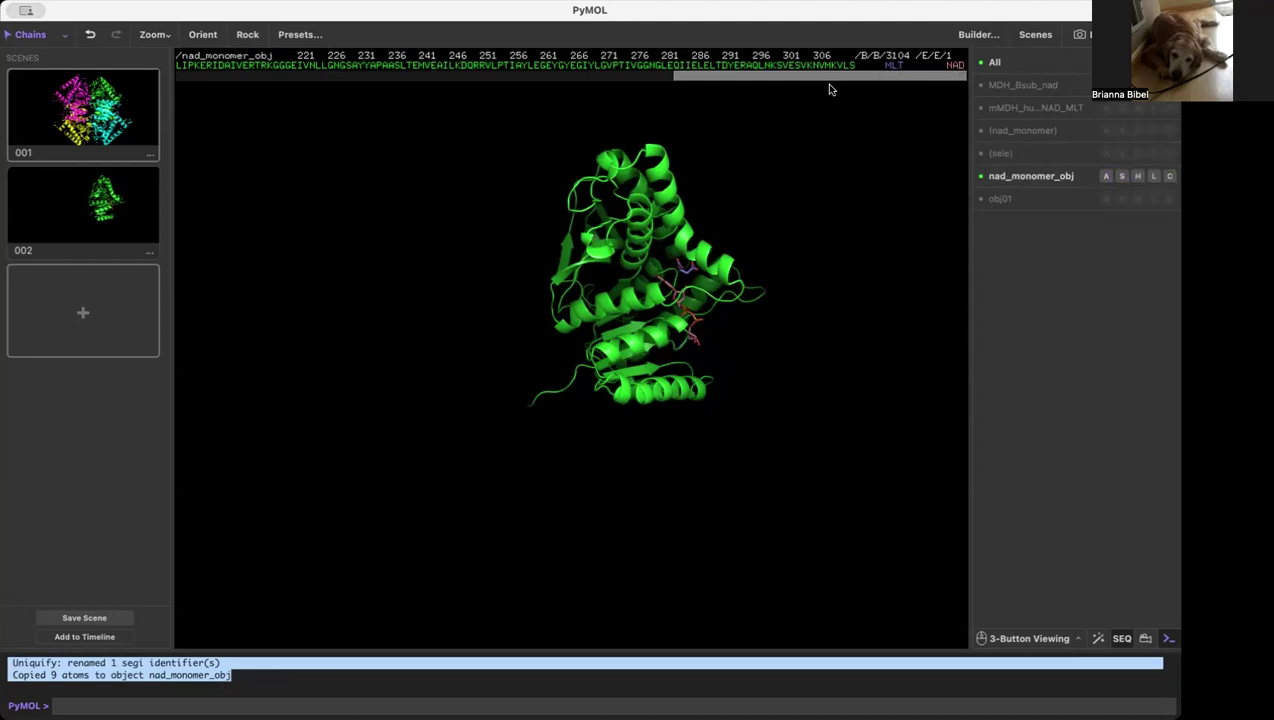
Step: Select both the copied MLT ligand and the NAD within nad_monomer_obj
{"action": "left_click_drag", "start_coordinate": [817, 78], "coordinate": [320, 75]}
{"action": "left_click_drag", "start_coordinate": [766, 240], "coordinate": [653, 278]}
{"action": "left_click", "coordinate": [675, 257]}
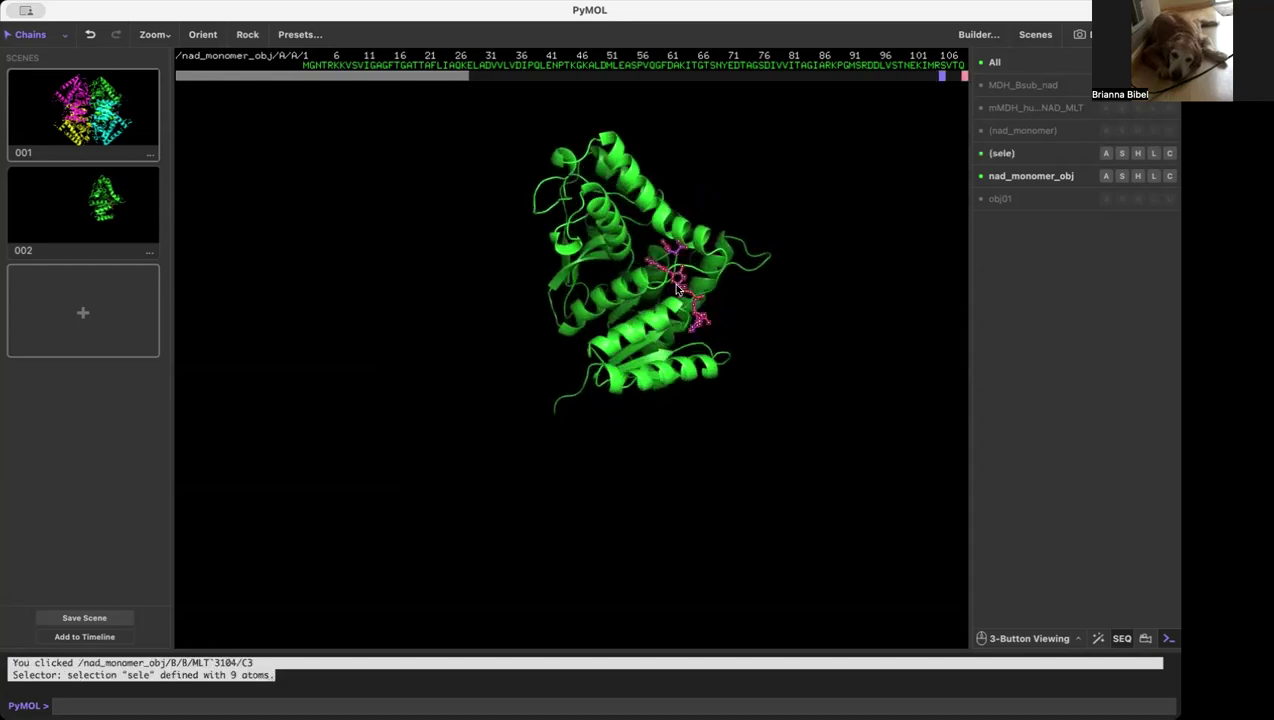
{"action": "left_click", "coordinate": [677, 289]}
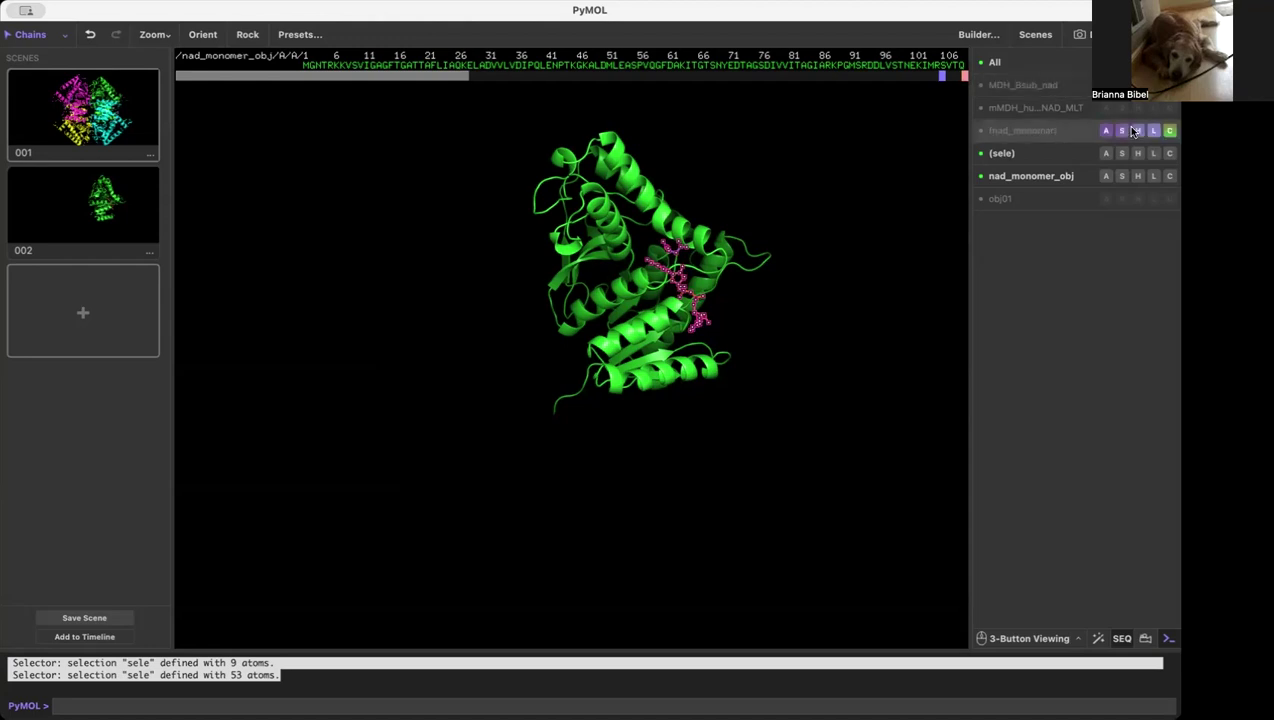
Step: Hide everything outside nad_monomer_obj, hide all unselected atoms except the two ligands, and clear the selection
{"action": "left_click", "coordinate": [1033, 178]}
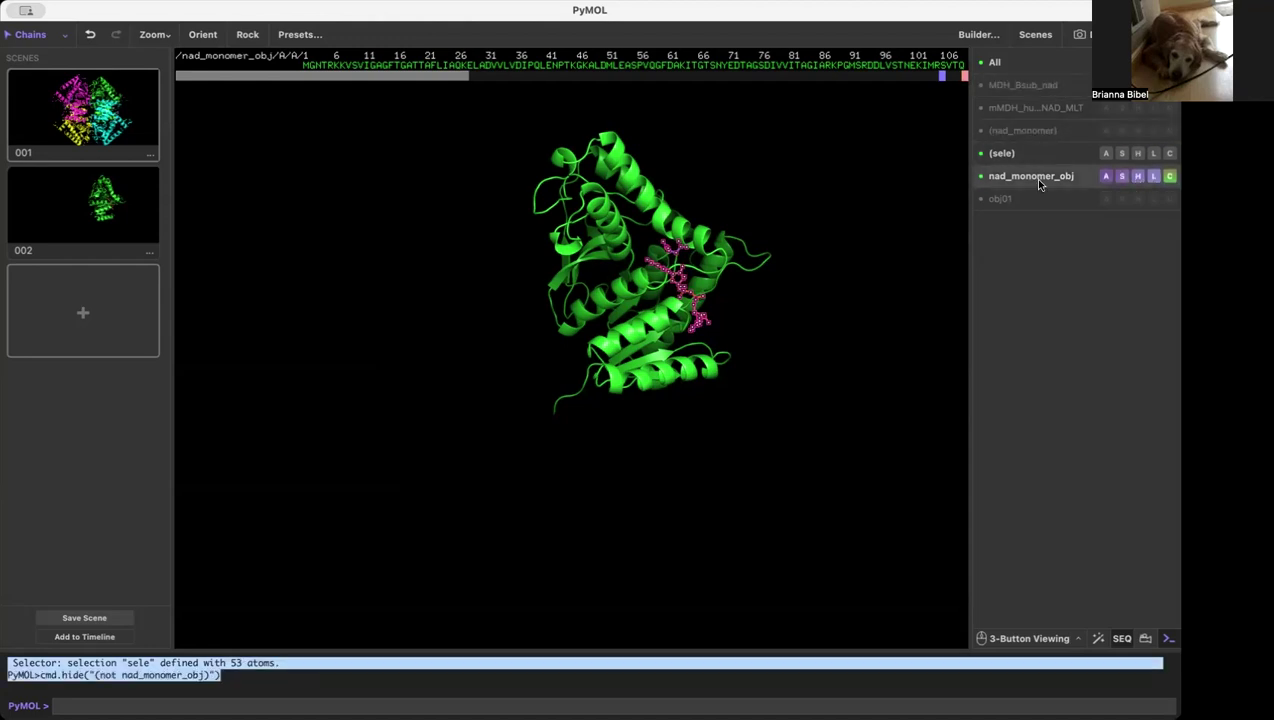
{"action": "left_click", "coordinate": [1137, 156]}
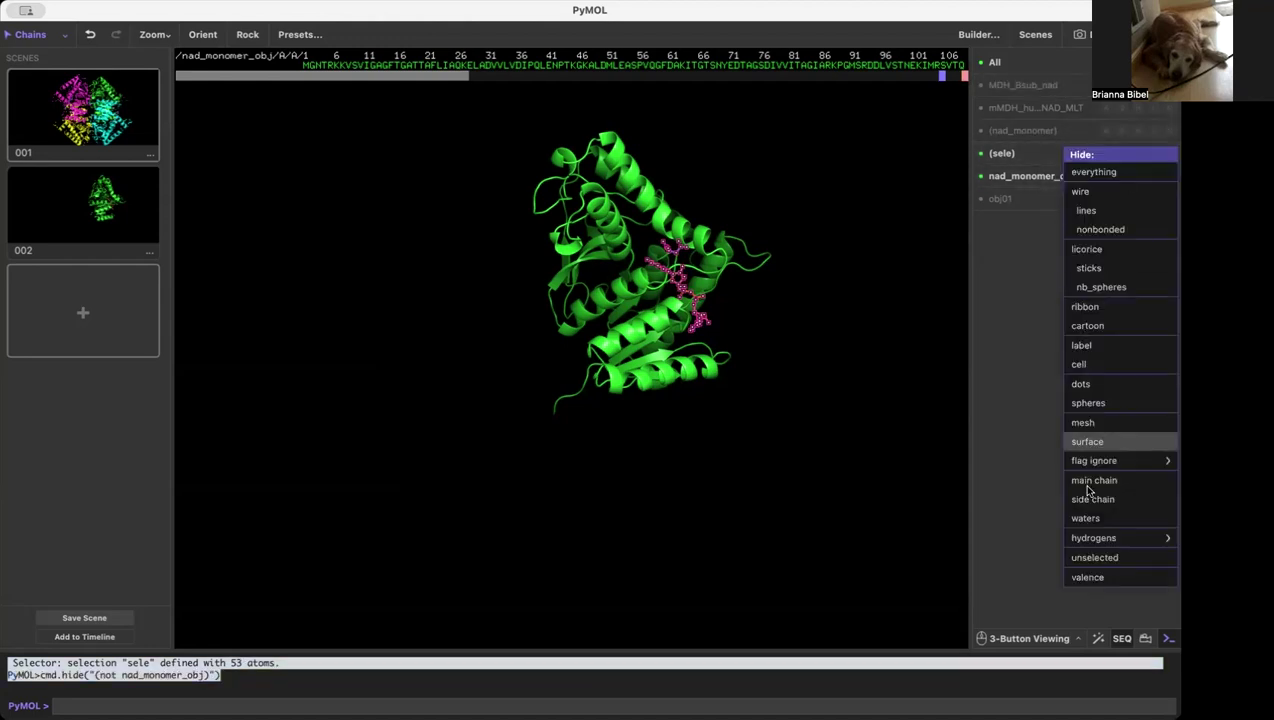
{"action": "left_click", "coordinate": [1094, 559]}
{"action": "left_click", "coordinate": [776, 321]}
{"action": "mouse_move", "coordinate": [703, 270]}
{"action": "left_mouse_down"}
{"action": "mouse_move", "coordinate": [715, 263]}
{"action": "mouse_move", "coordinate": [695, 257]}
{"action": "mouse_move", "coordinate": [708, 268]}
{"action": "left_mouse_up"}
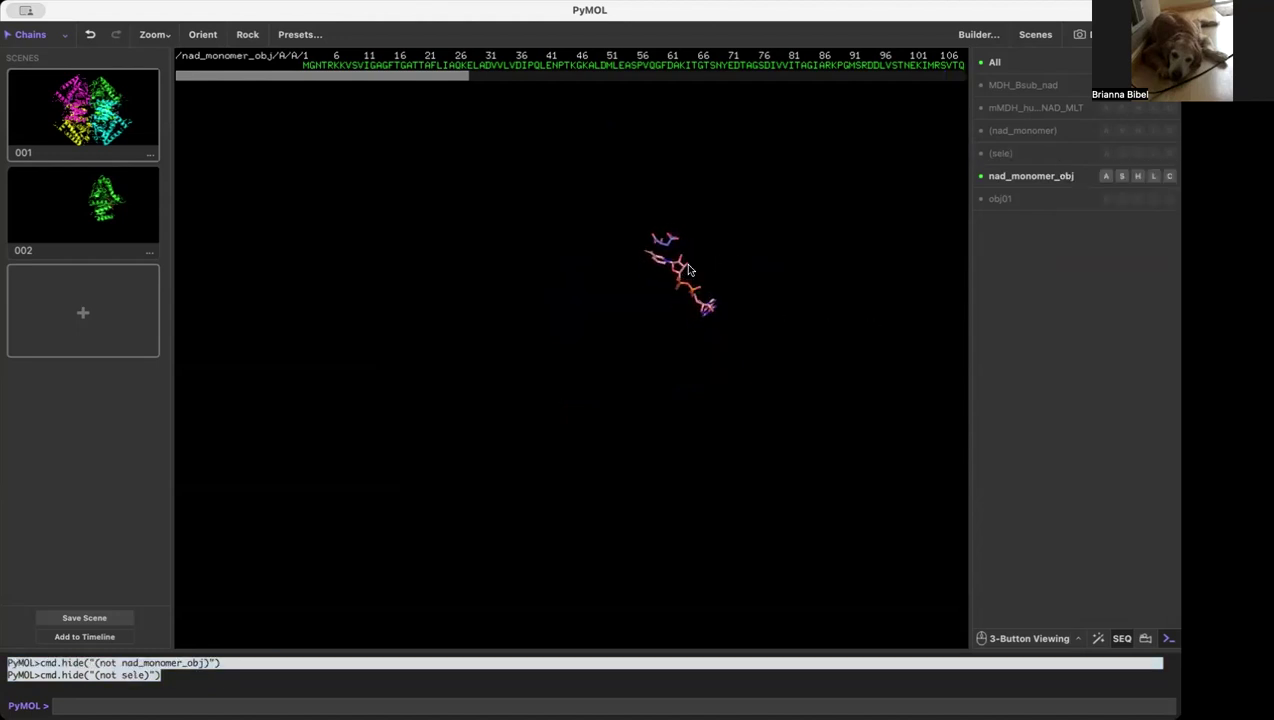
Step: Show nad_monomer_obj as a cartoon again and rotate it to inspect both bound ligands
{"action": "left_click", "coordinate": [1122, 177]}
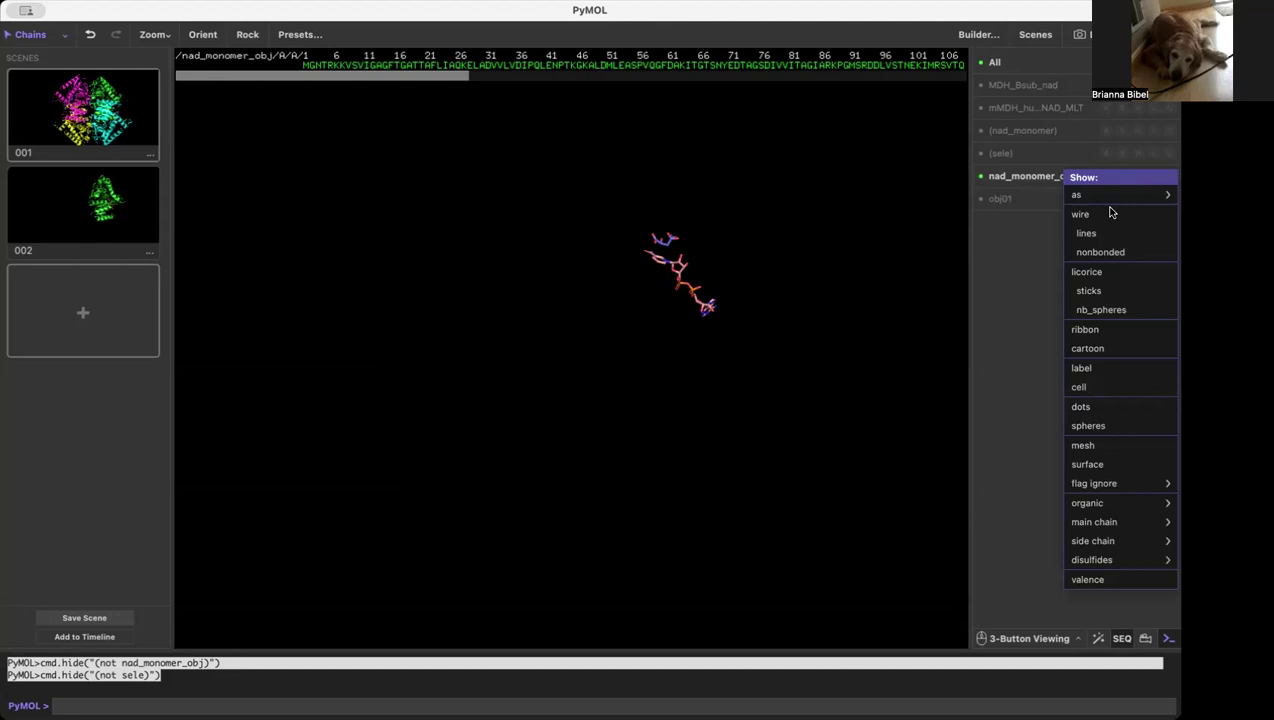
{"action": "left_click", "coordinate": [1083, 348]}
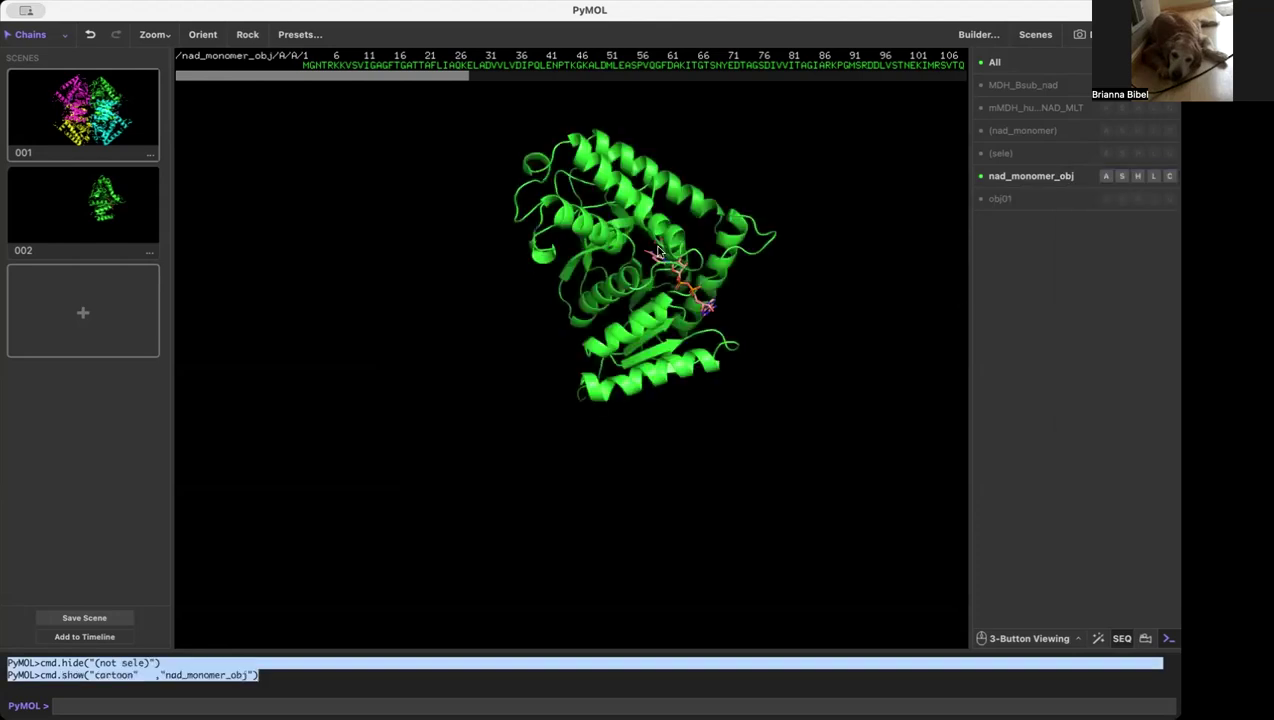
{"action": "left_click_drag", "start_coordinate": [632, 270], "coordinate": [650, 258]}
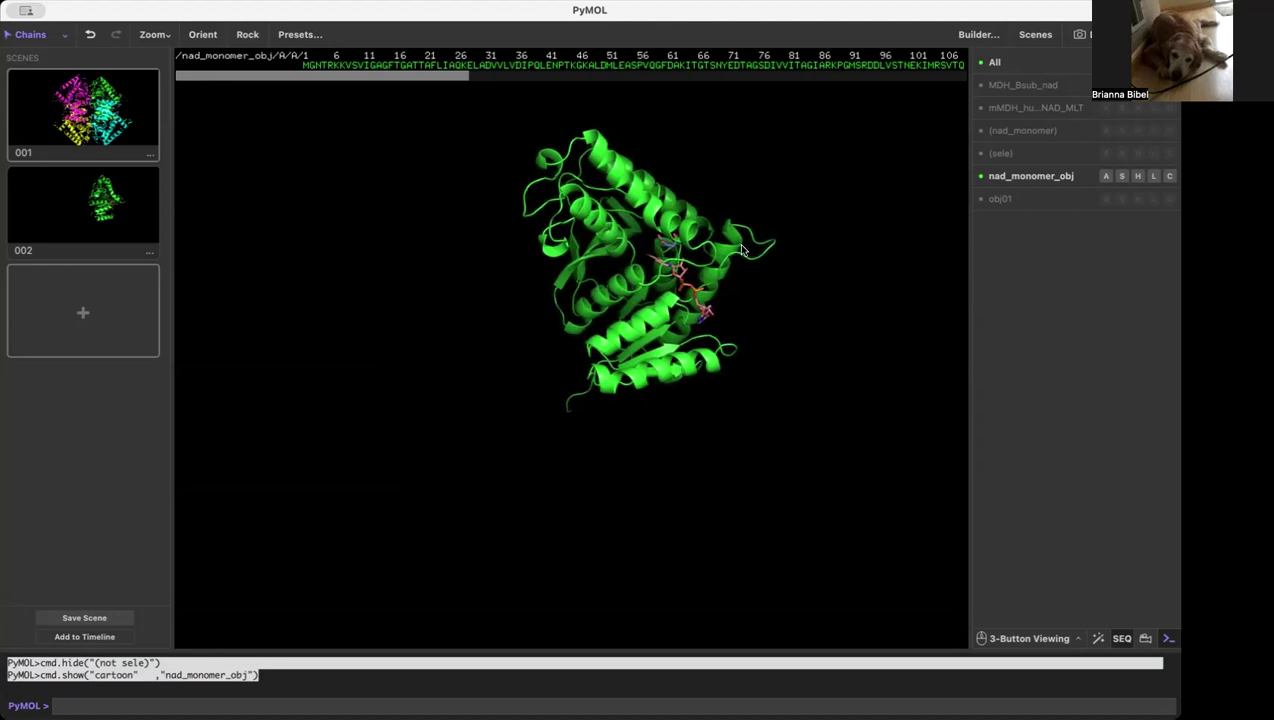
{"action": "left_click_drag", "start_coordinate": [614, 273], "coordinate": [638, 258]}
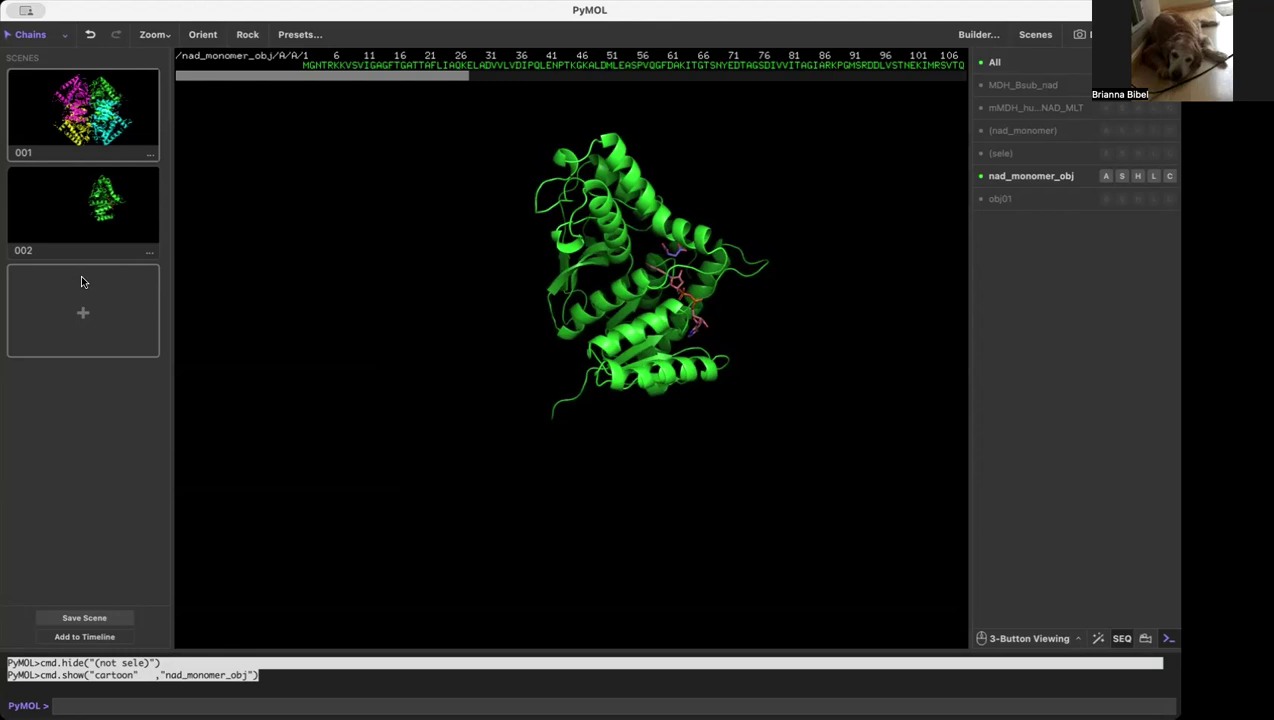
Step: Recall stored scenes 002 and 001 in turn, finishing on scene 002
{"action": "left_click", "coordinate": [94, 219]}
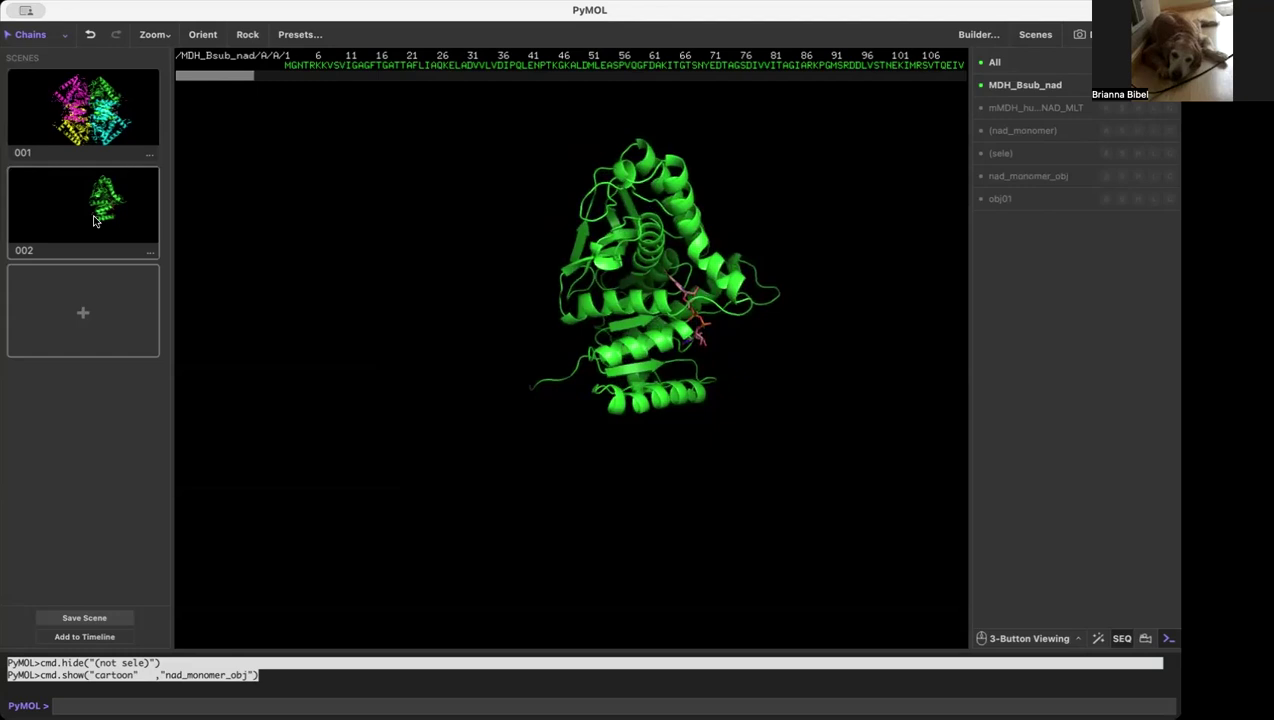
{"action": "left_click", "coordinate": [97, 120]}
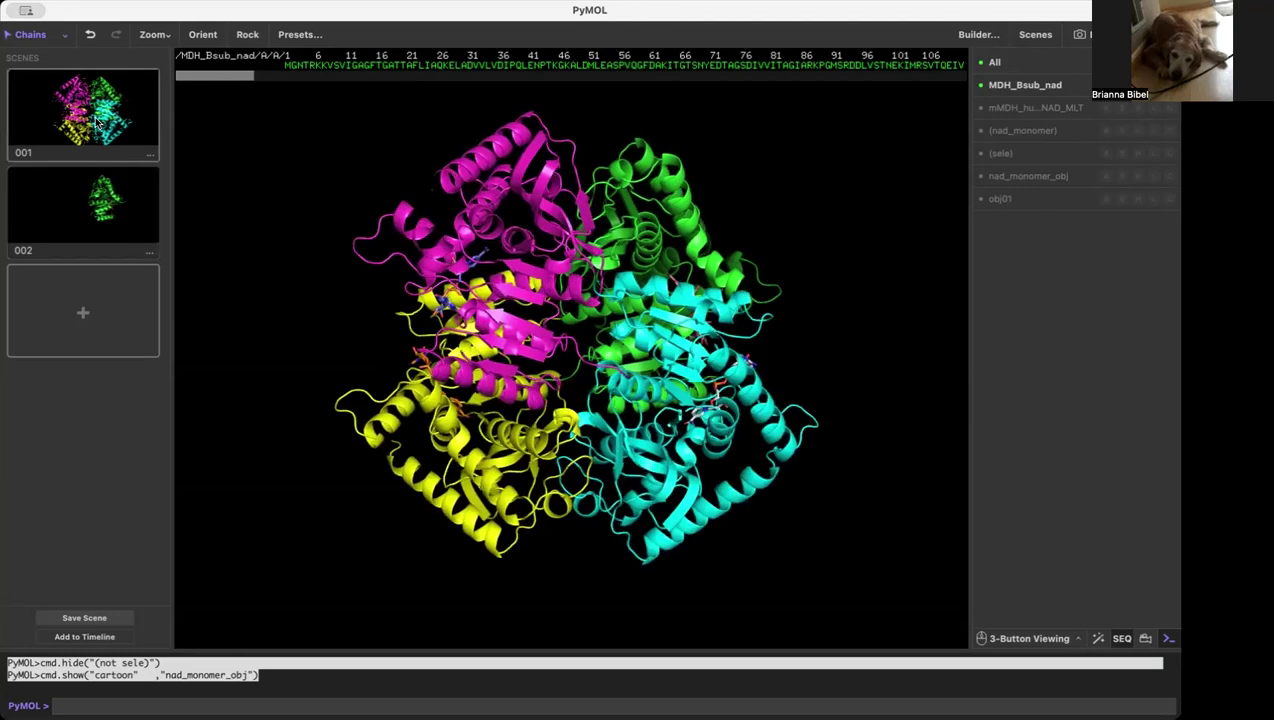
{"action": "left_click", "coordinate": [97, 200]}
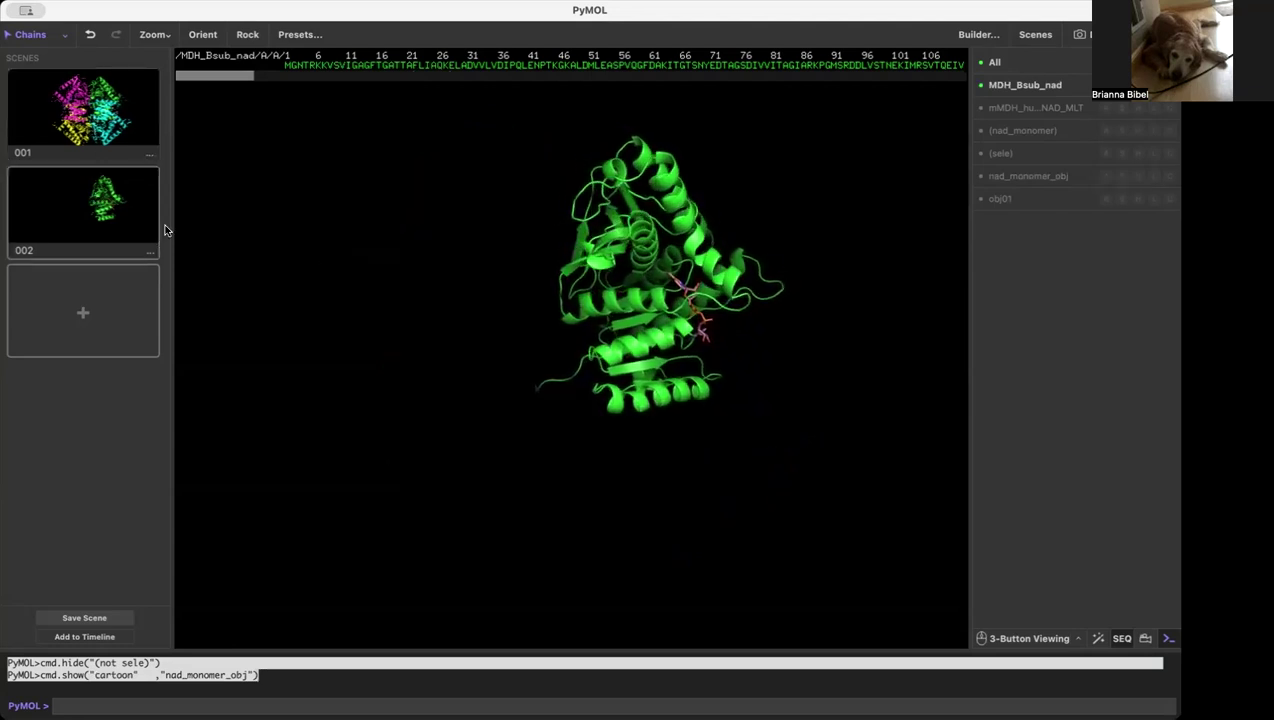
Step: Turn on nad_monomer_obj and turn off MDH_Bsub_nad to view the monomer with the added ligand
{"action": "left_click", "coordinate": [1048, 175]}
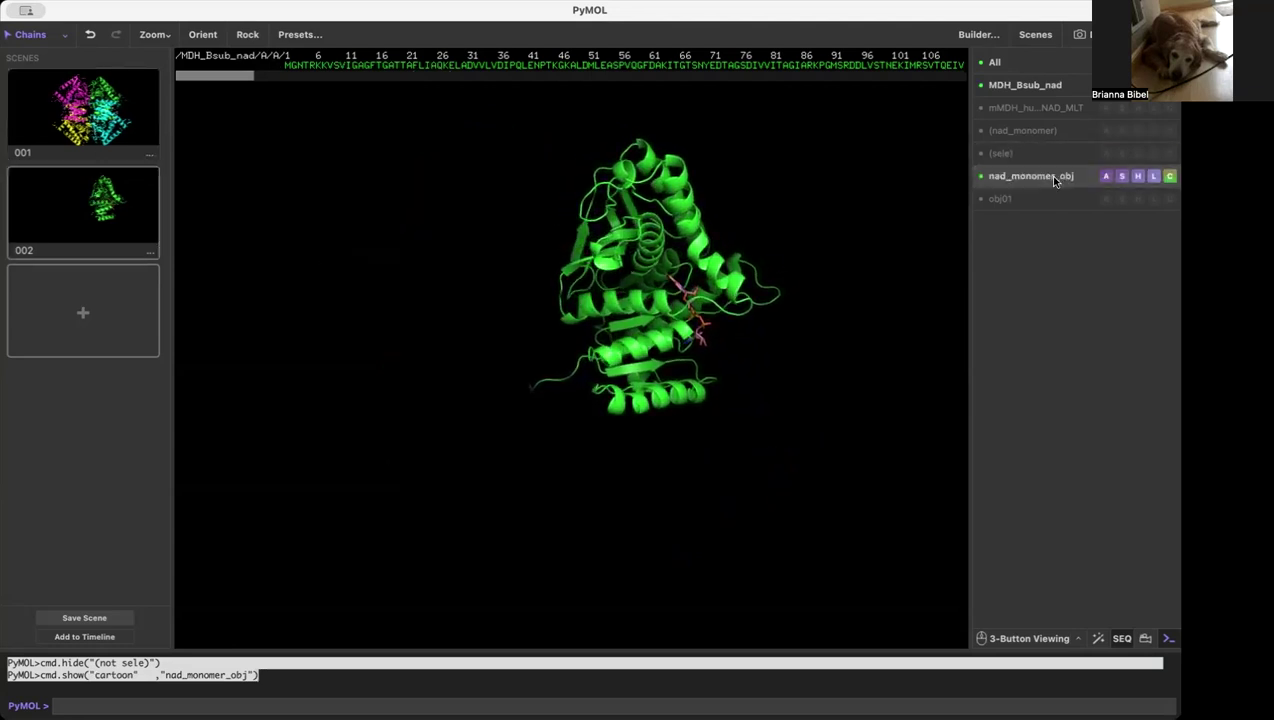
{"action": "left_click", "coordinate": [1028, 84]}
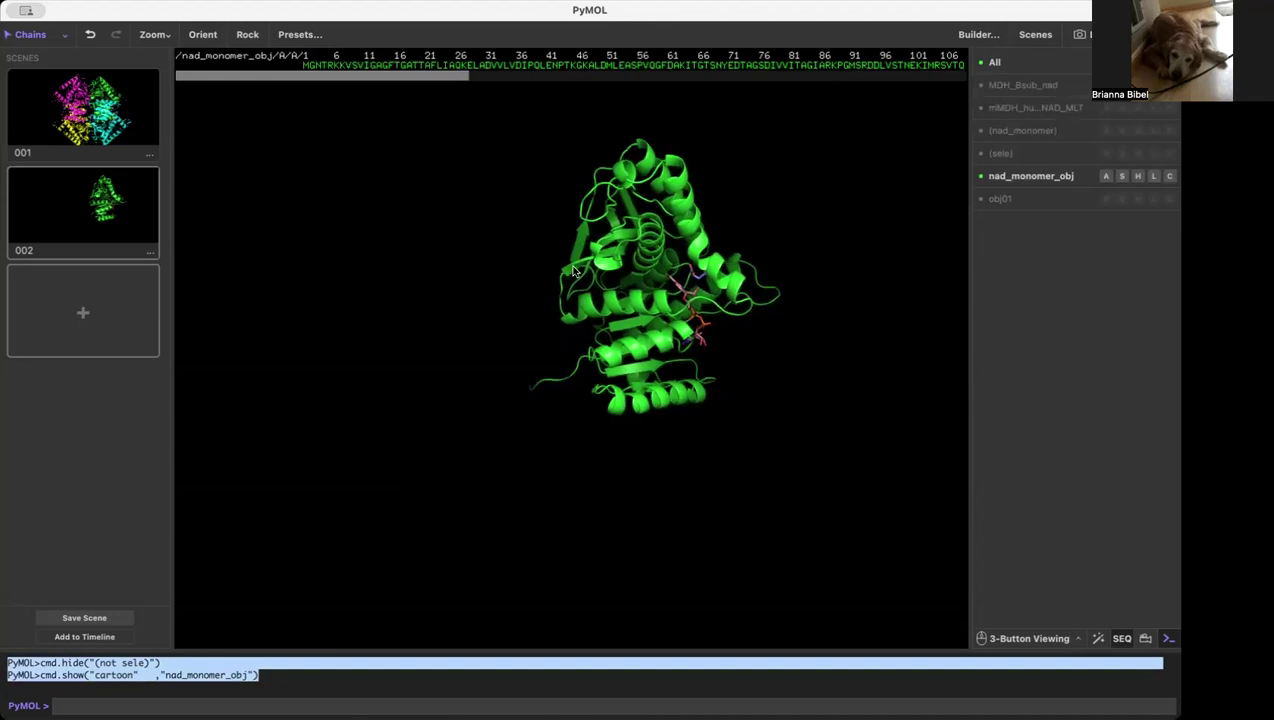
{"action": "left_click_drag", "start_coordinate": [553, 290], "coordinate": [488, 276]}
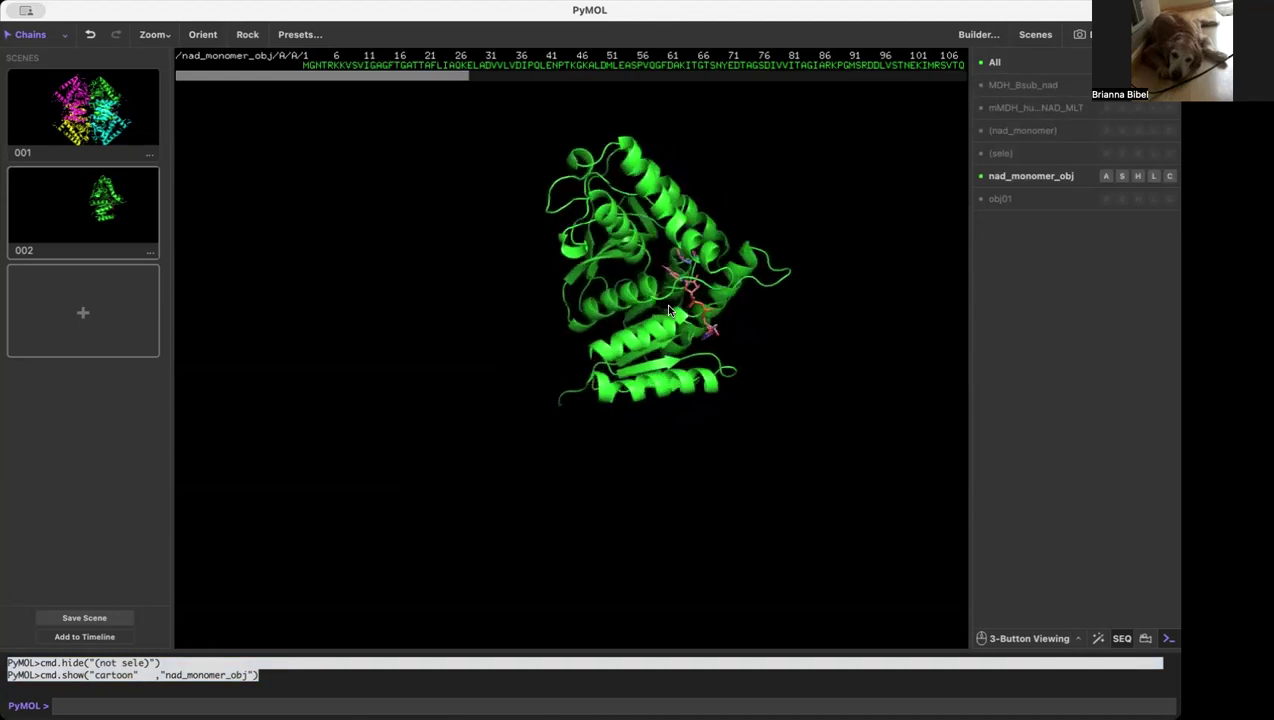
{"action": "mouse_move", "coordinate": [586, 358]}
{"action": "left_mouse_down"}
{"action": "mouse_move", "coordinate": [620, 371]}
{"action": "mouse_move", "coordinate": [628, 360]}
{"action": "mouse_move", "coordinate": [626, 347]}
{"action": "mouse_move", "coordinate": [557, 350]}
{"action": "mouse_move", "coordinate": [598, 354]}
{"action": "left_mouse_up"}
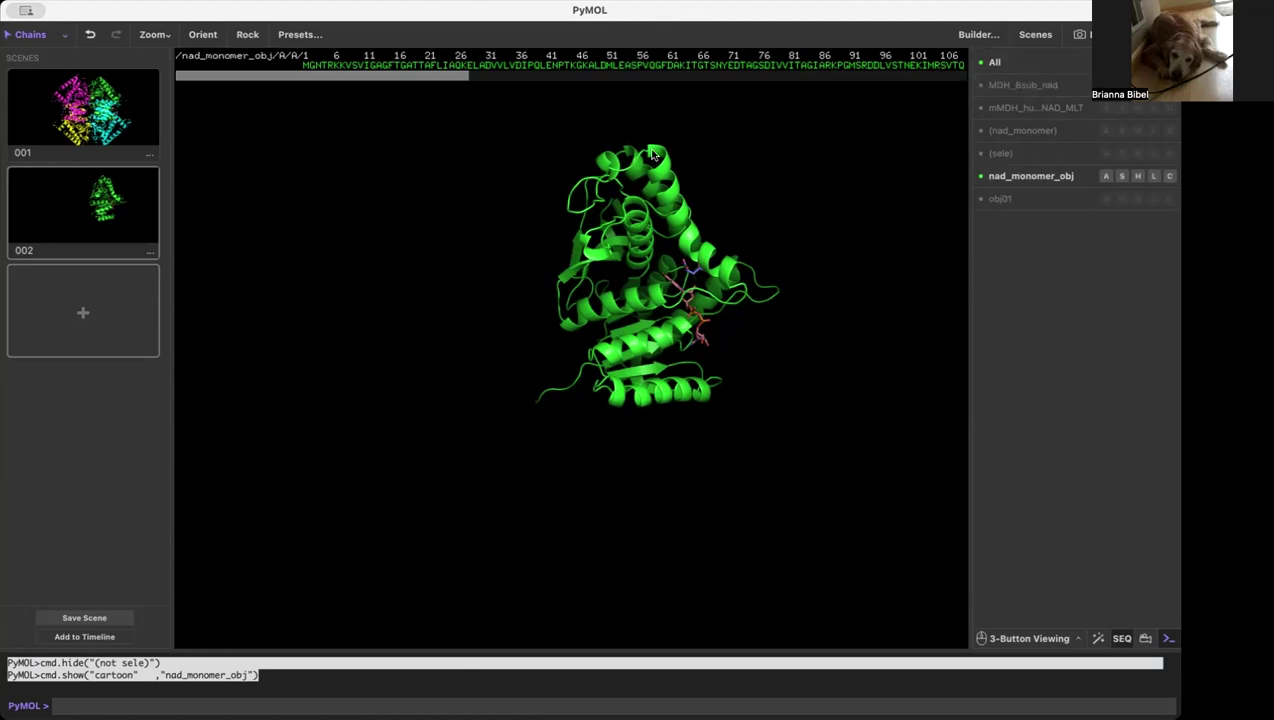
Step: Turn MDH_Bsub_nad back on and highlight the nad_monomer selection to compare it with the separate object
{"action": "left_click", "coordinate": [1070, 86]}
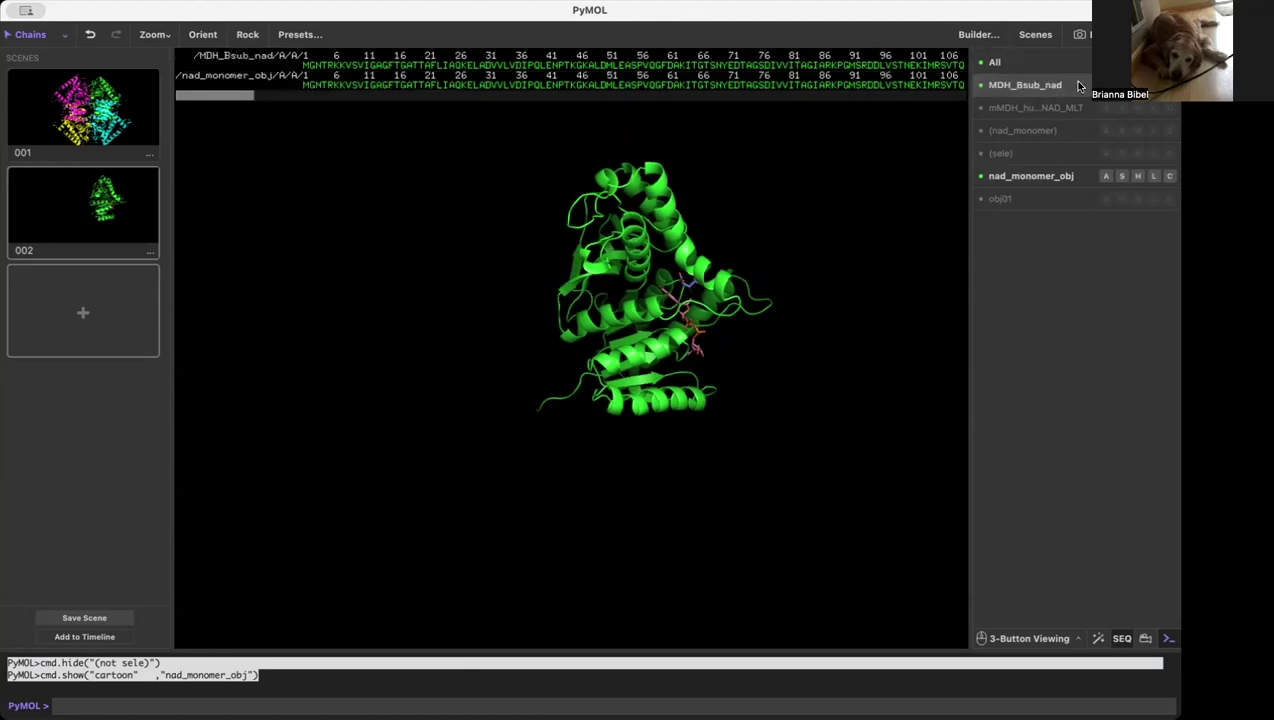
{"action": "left_click", "coordinate": [1040, 129]}
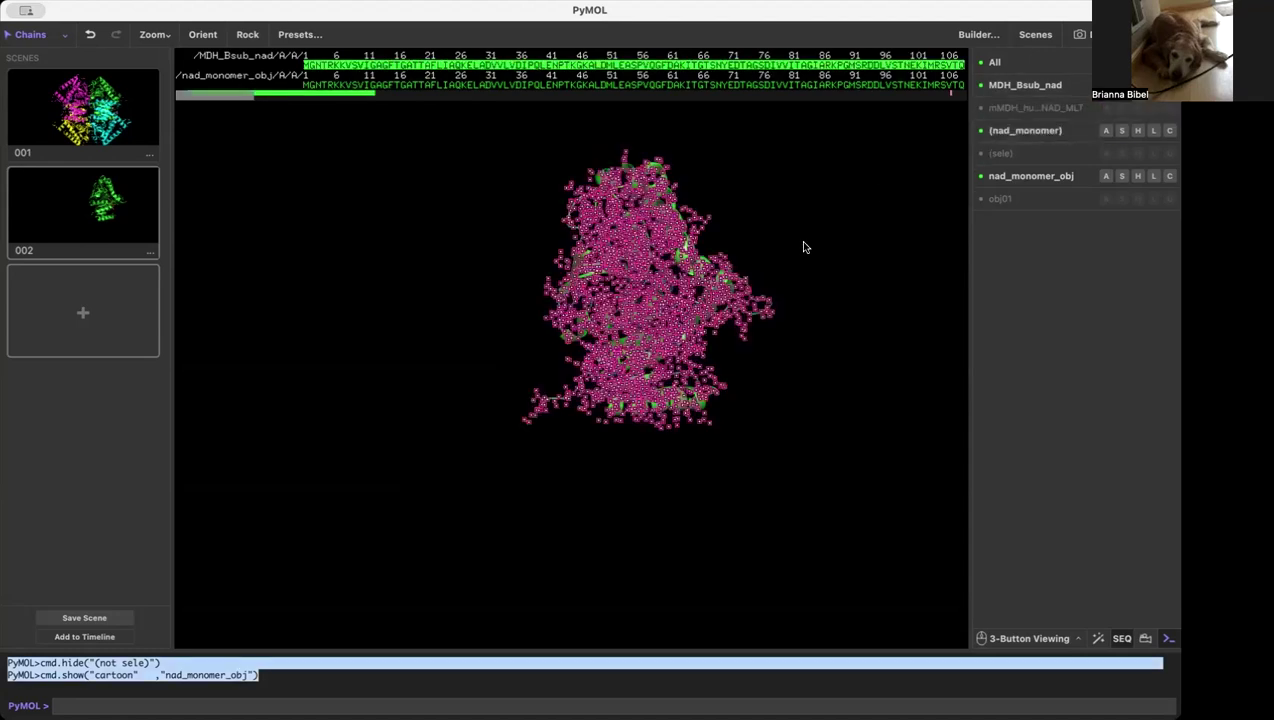
{"action": "mouse_move", "coordinate": [739, 250]}
{"action": "left_mouse_down"}
{"action": "mouse_move", "coordinate": [760, 248]}
{"action": "mouse_move", "coordinate": [734, 250]}
{"action": "left_mouse_up"}
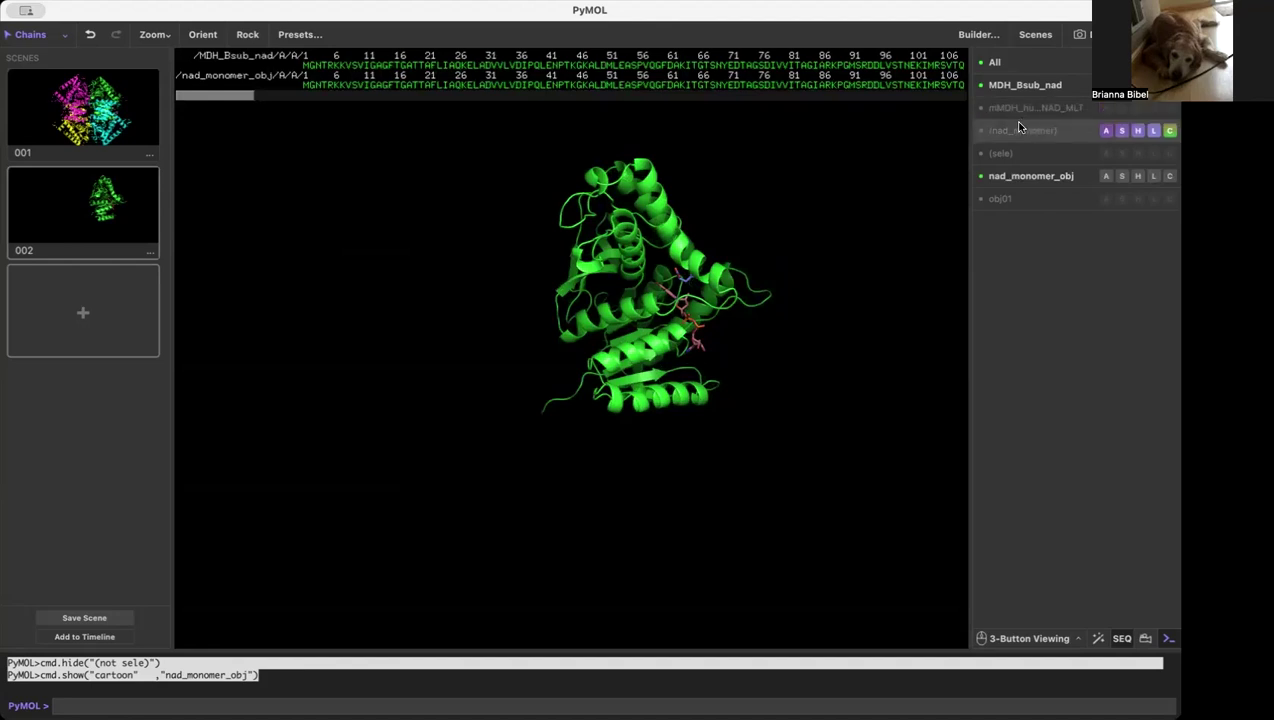
Step: Turn off nad_monomer_obj and colour the nad_monomer selection within MDH_Bsub_nad red
{"action": "left_click", "coordinate": [1012, 175]}
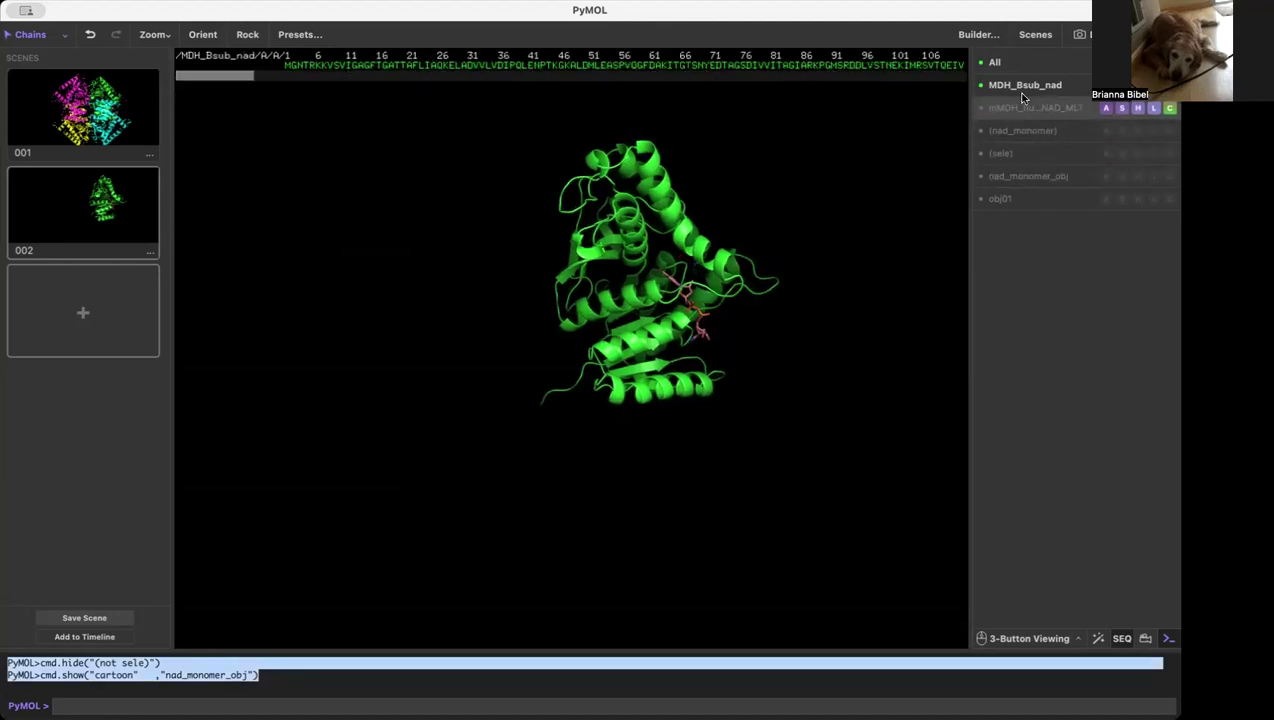
{"action": "mouse_move", "coordinate": [591, 315]}
{"action": "left_mouse_down"}
{"action": "mouse_move", "coordinate": [592, 330]}
{"action": "mouse_move", "coordinate": [597, 314]}
{"action": "left_mouse_up"}
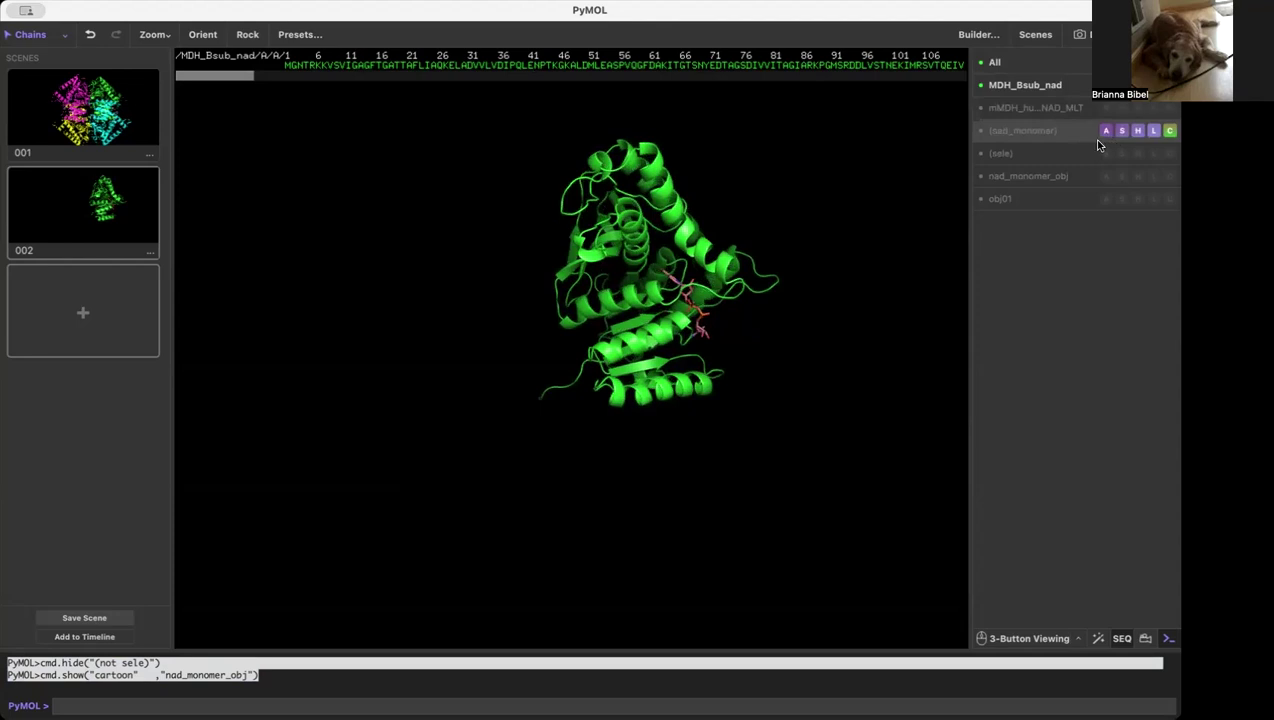
{"action": "left_click", "coordinate": [1069, 133]}
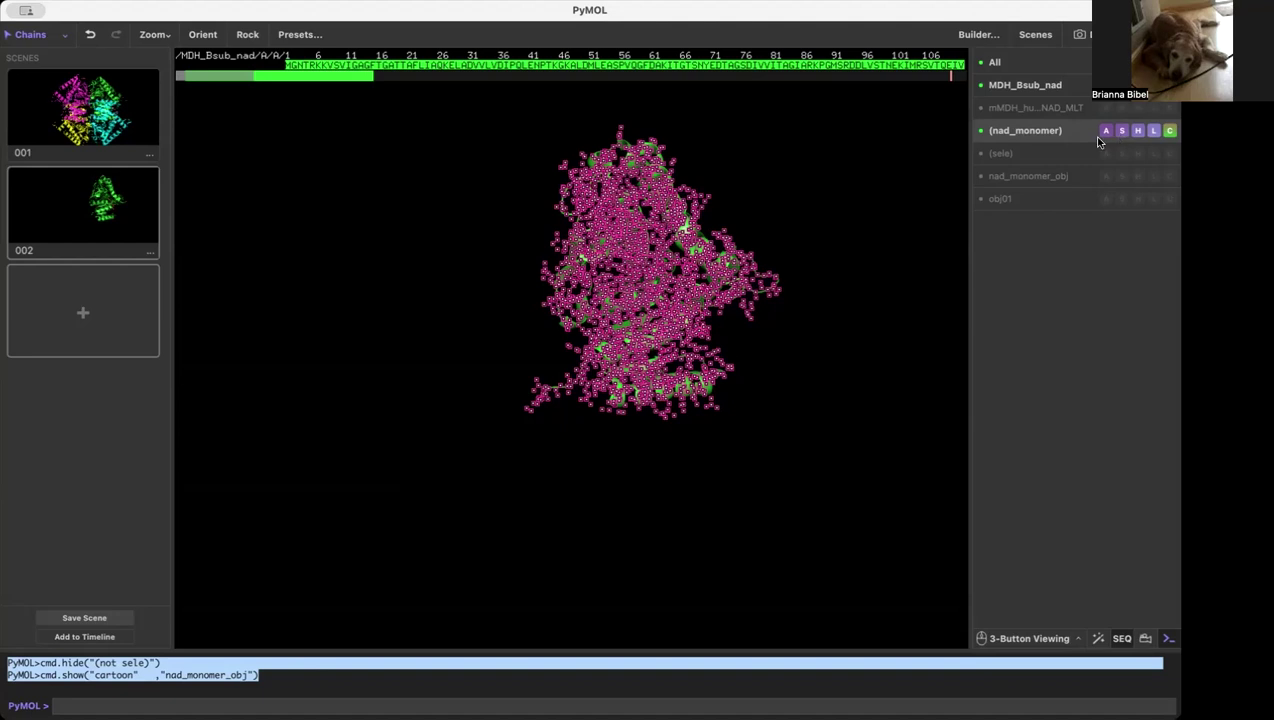
{"action": "left_click", "coordinate": [1169, 131]}
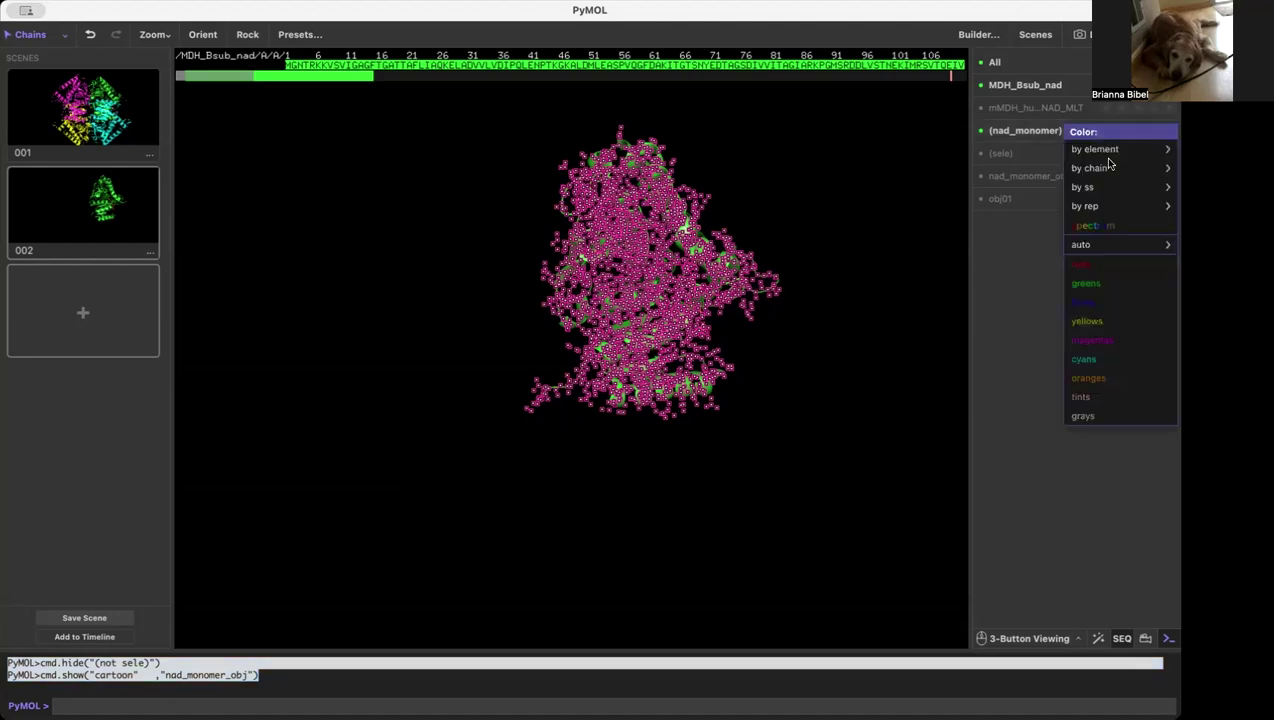
{"action": "mouse_move", "coordinate": [1085, 339]}
{"action": "mouse_move", "coordinate": [1083, 267]}
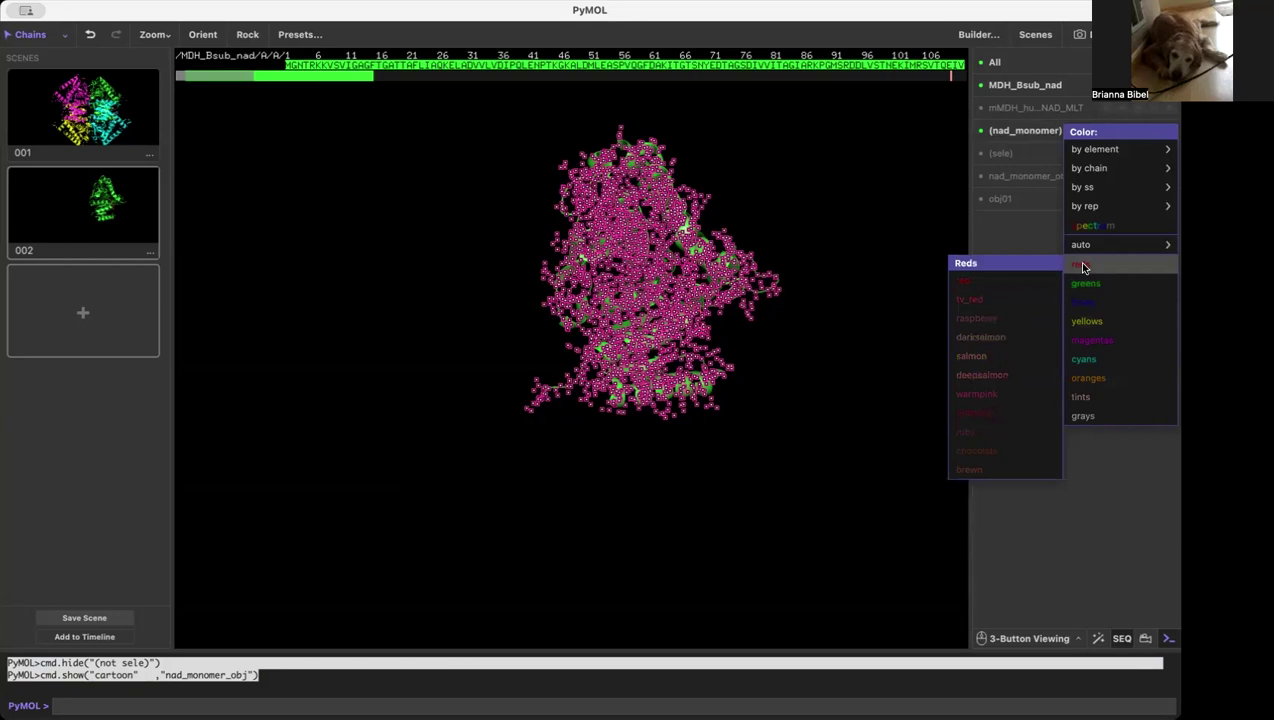
{"action": "left_click", "coordinate": [1003, 283]}
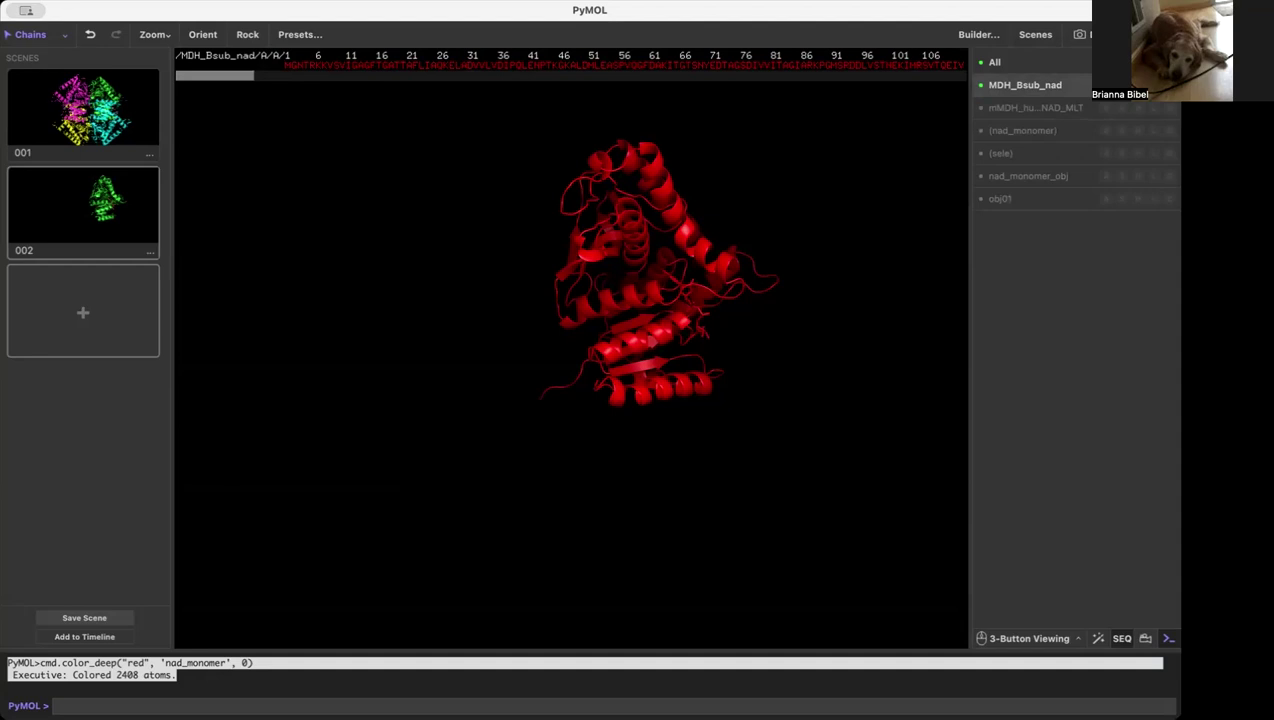
Step: Show all of MDH_Bsub_nad as a cartoon, compare it with nad_monomer_obj turned on, and leave only nad_monomer_obj displayed
{"action": "left_click", "coordinate": [1121, 85]}
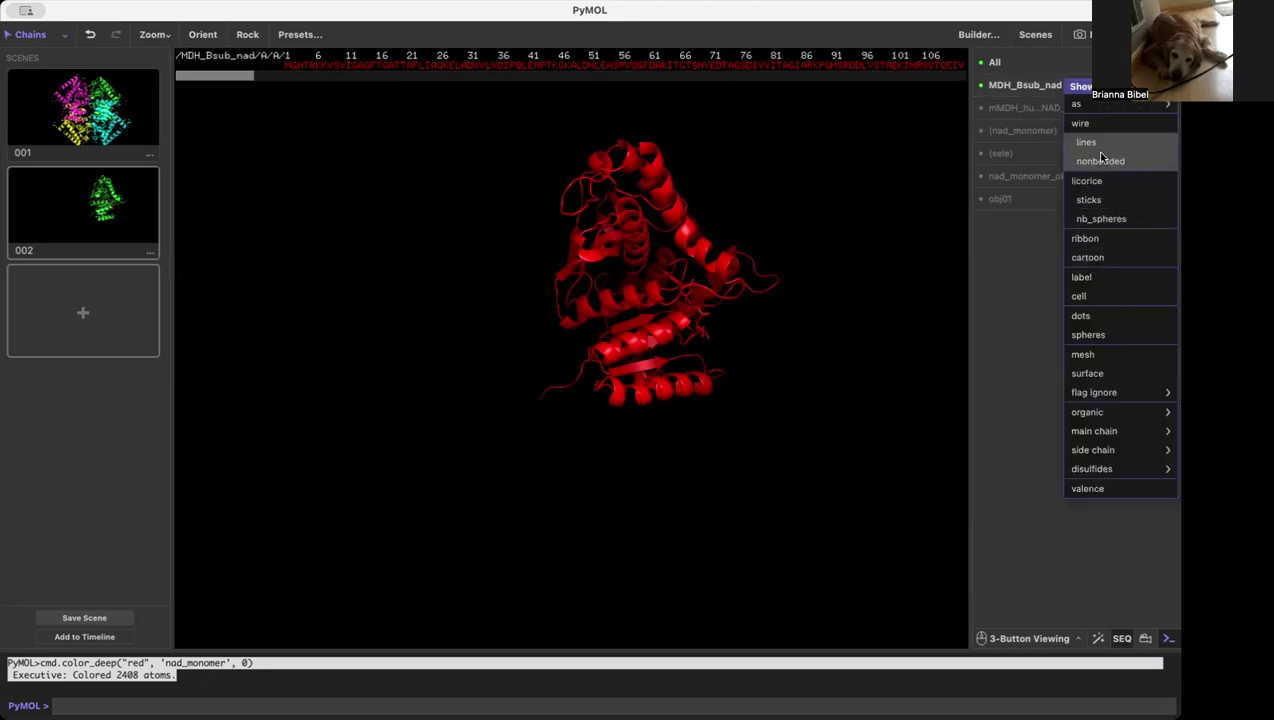
{"action": "left_click", "coordinate": [1080, 258]}
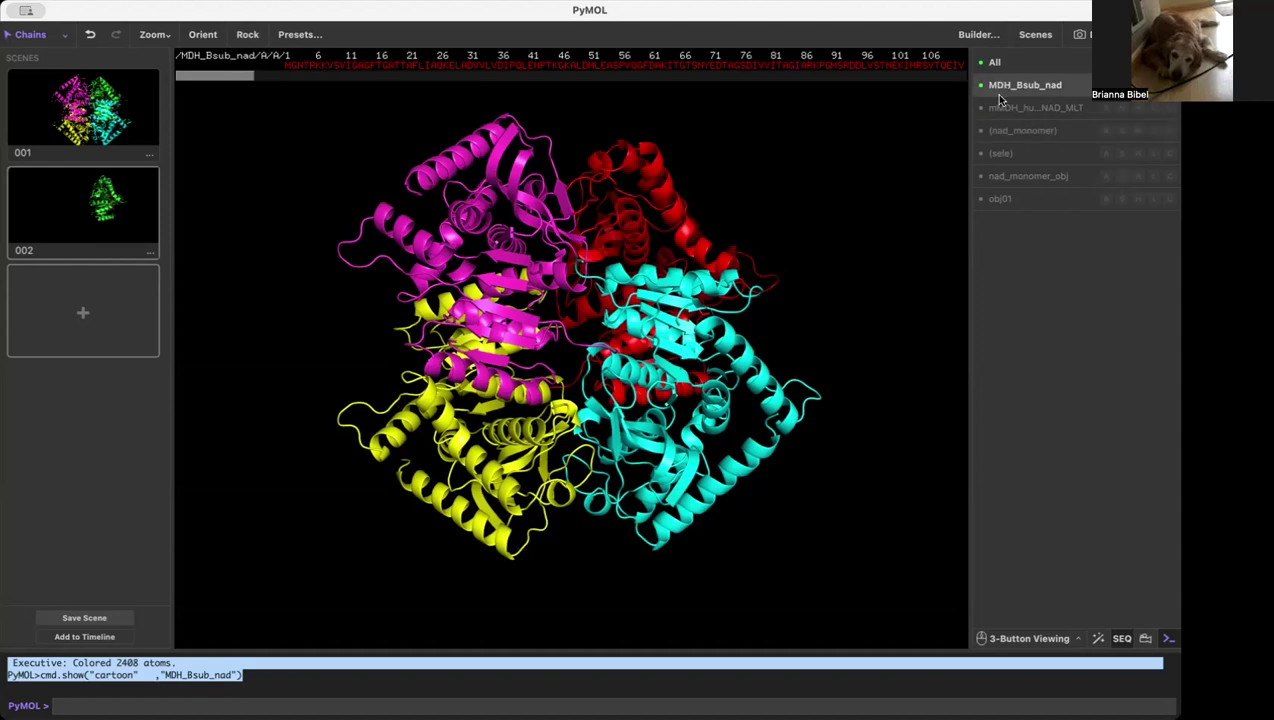
{"action": "left_click", "coordinate": [998, 181]}
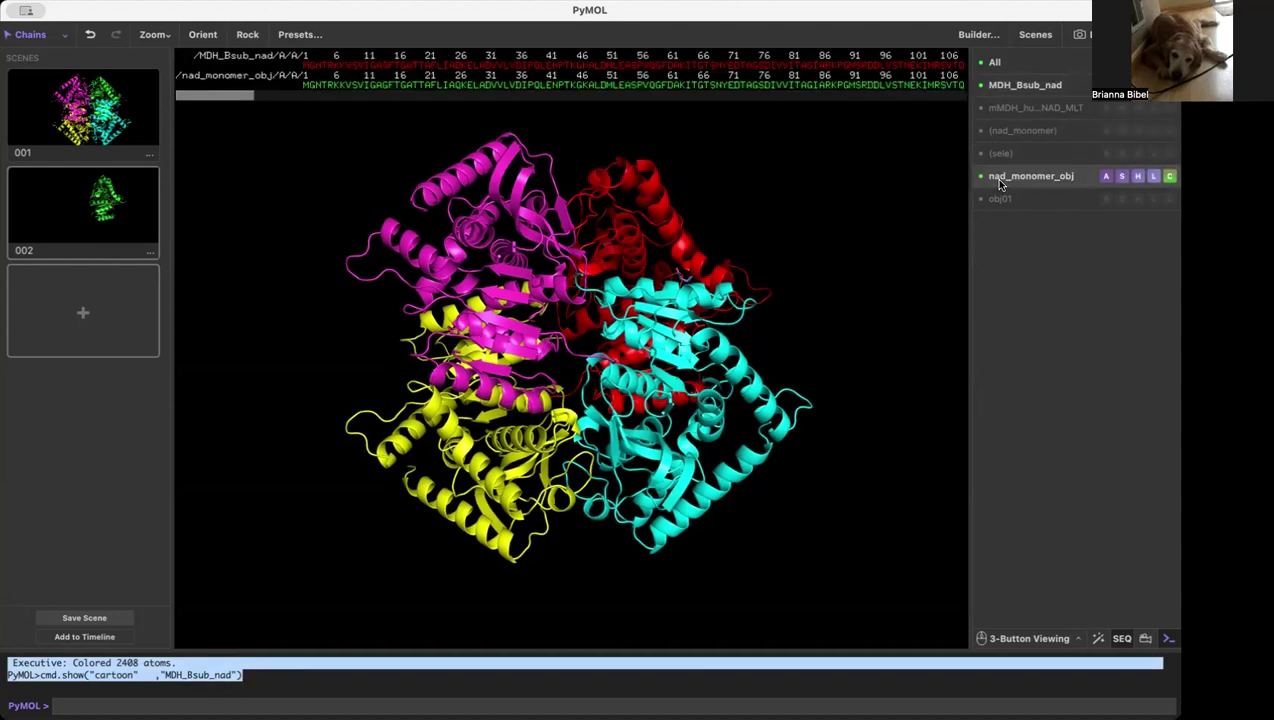
{"action": "left_click", "coordinate": [1038, 88]}
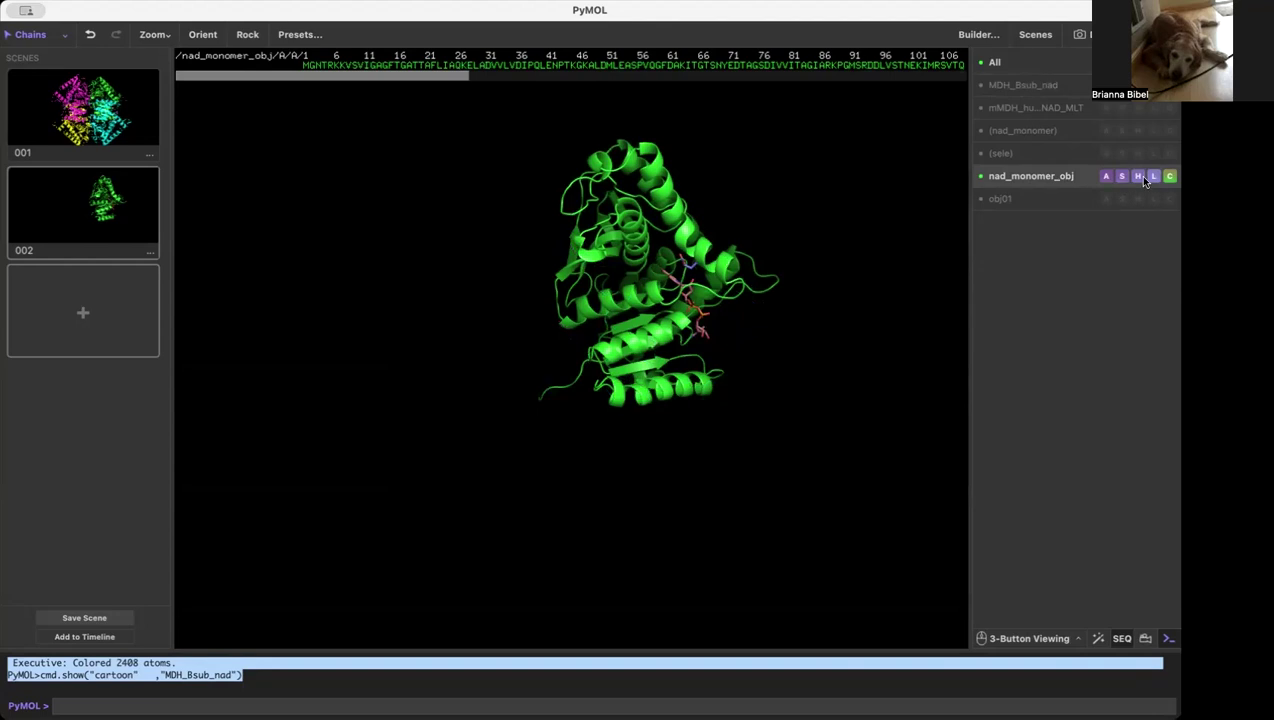
Step: Colour the separate nad_monomer_obj object white
{"action": "left_click", "coordinate": [1169, 176]}
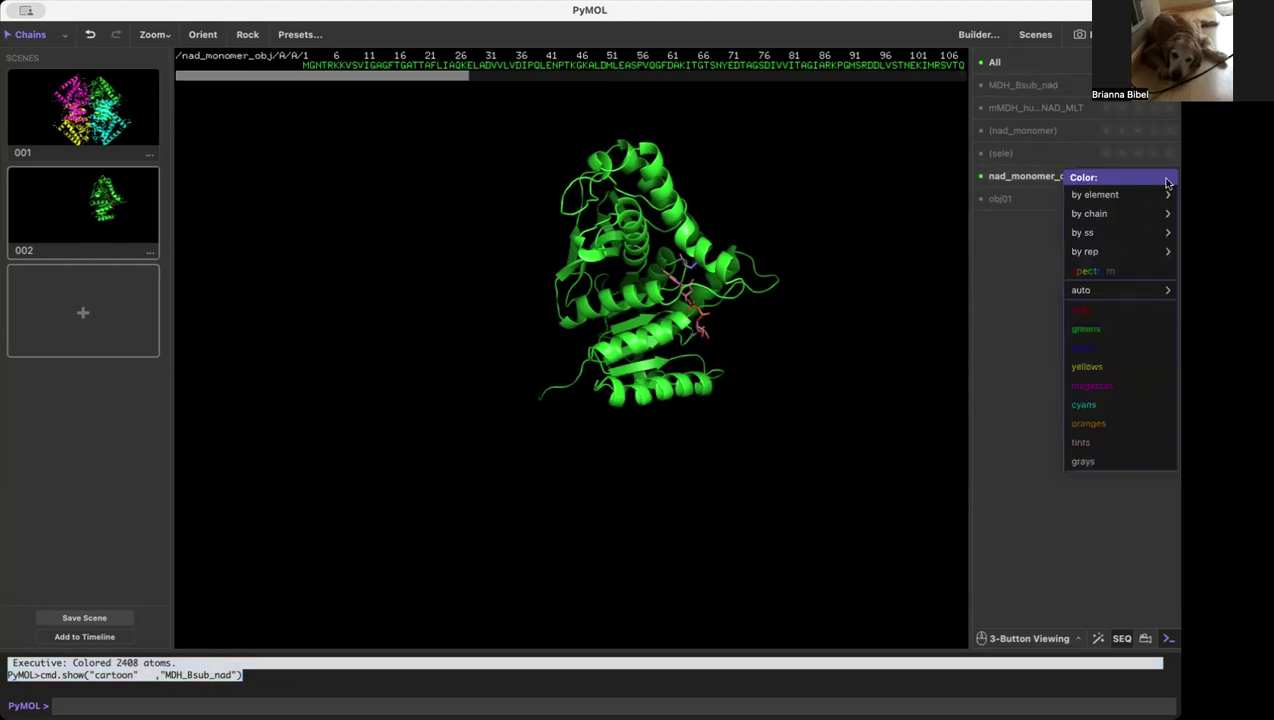
{"action": "mouse_move", "coordinate": [1110, 334]}
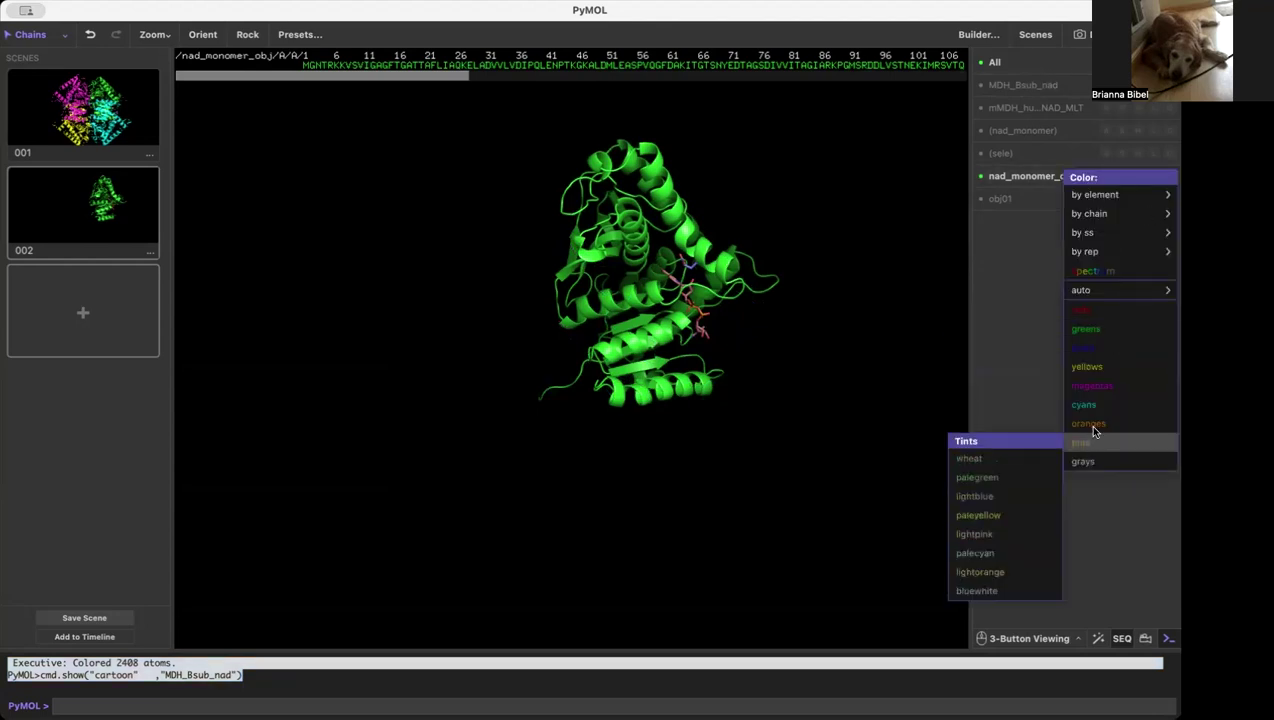
{"action": "mouse_move", "coordinate": [1085, 459]}
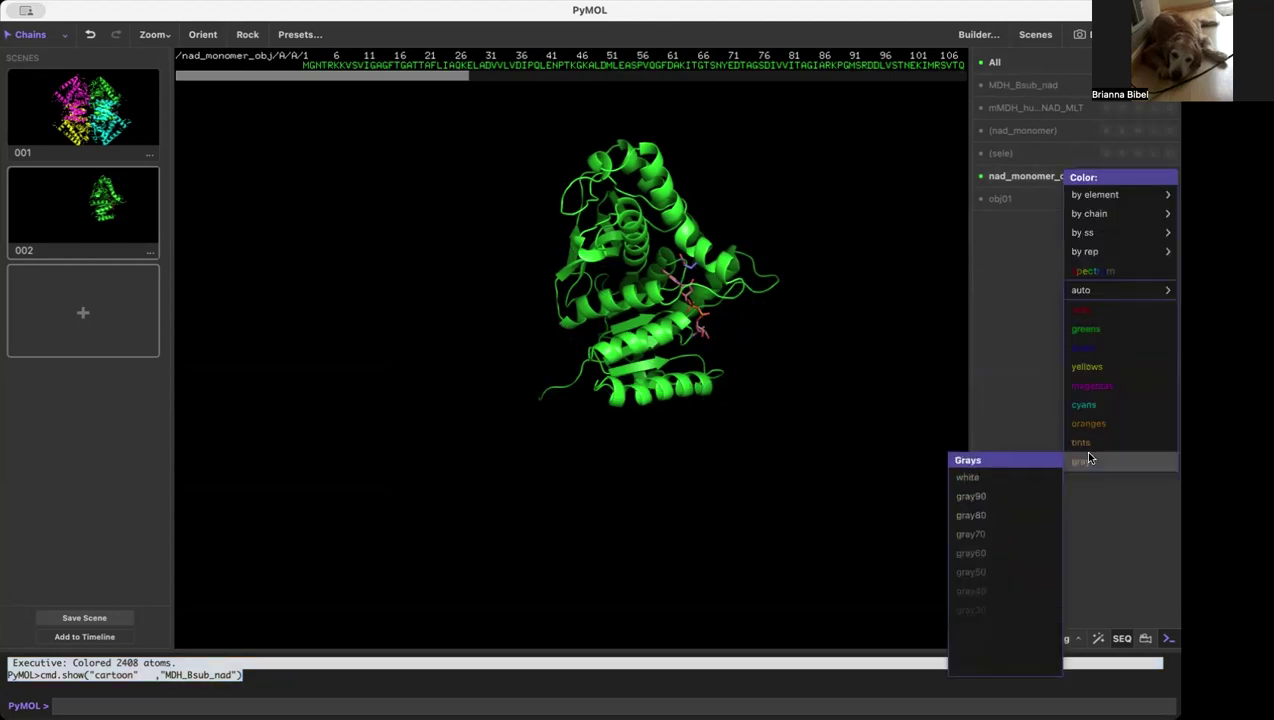
{"action": "left_click", "coordinate": [1012, 477]}
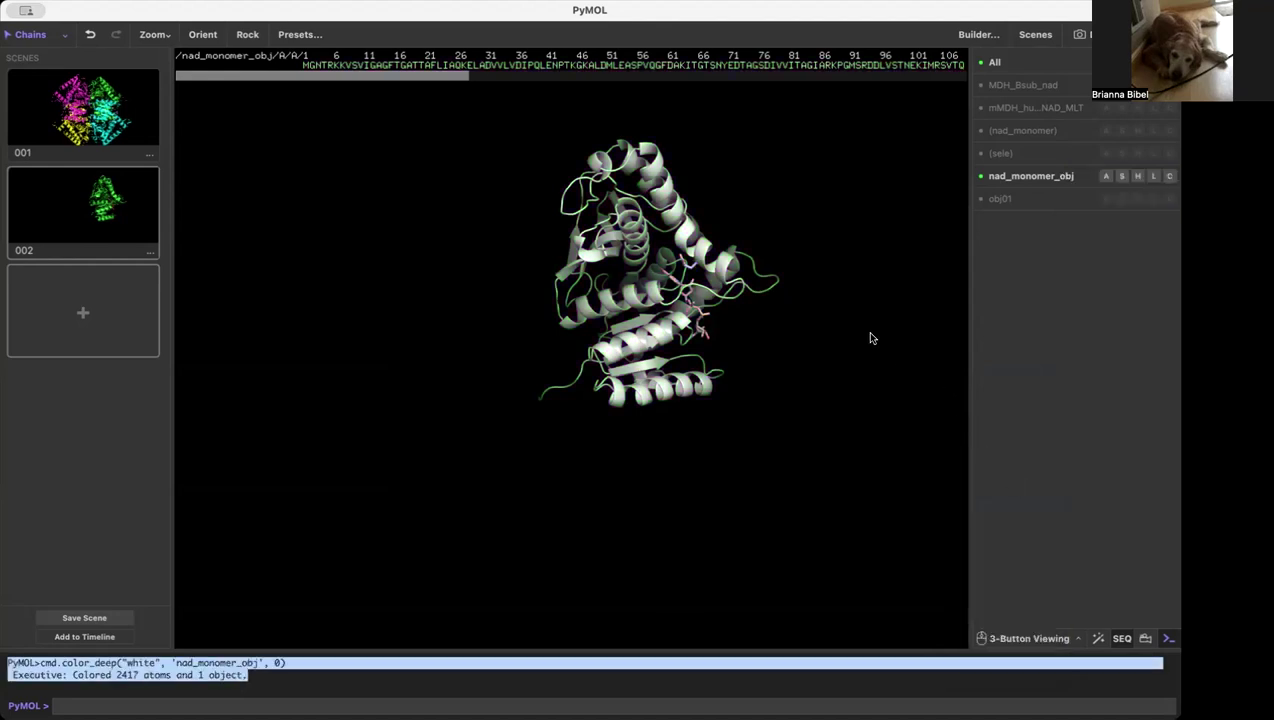
Step: Turn MDH_Bsub_nad back on and nad_monomer_obj off to compare the colouring of the selection and the object
{"action": "left_click", "coordinate": [1038, 89]}
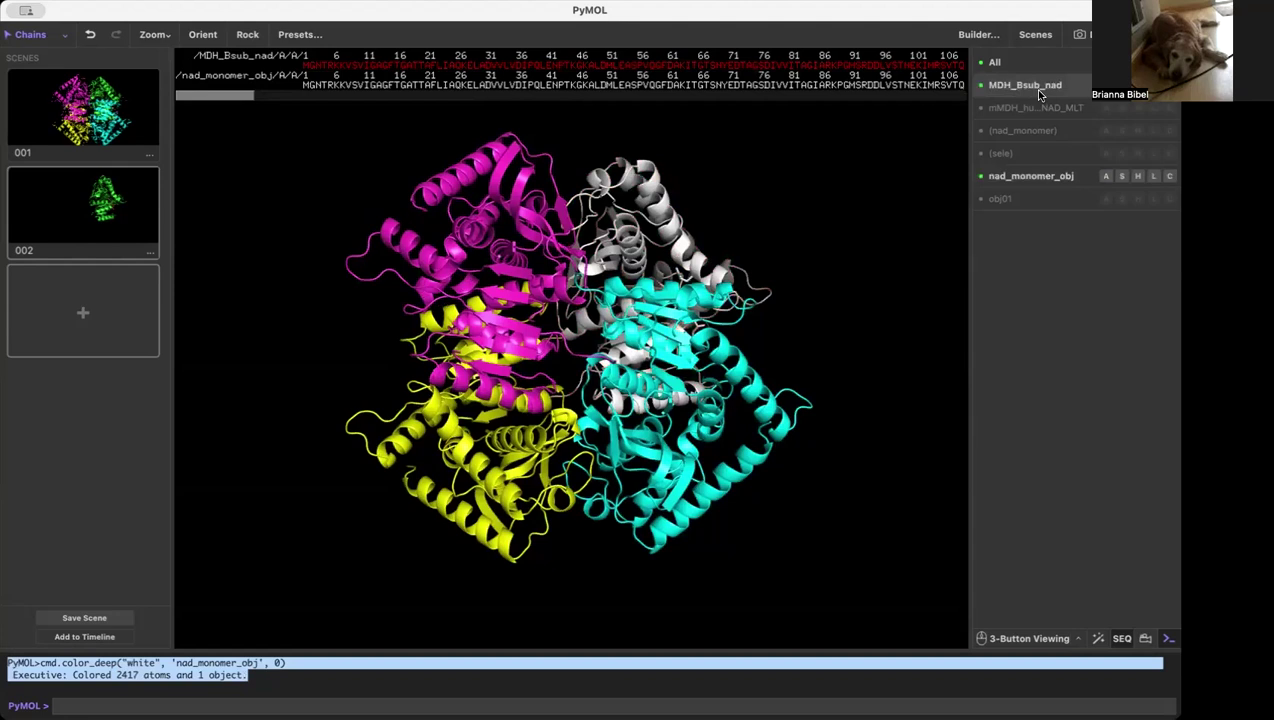
{"action": "left_click", "coordinate": [1030, 177]}
{"action": "left_click_drag", "start_coordinate": [592, 212], "coordinate": [594, 260]}
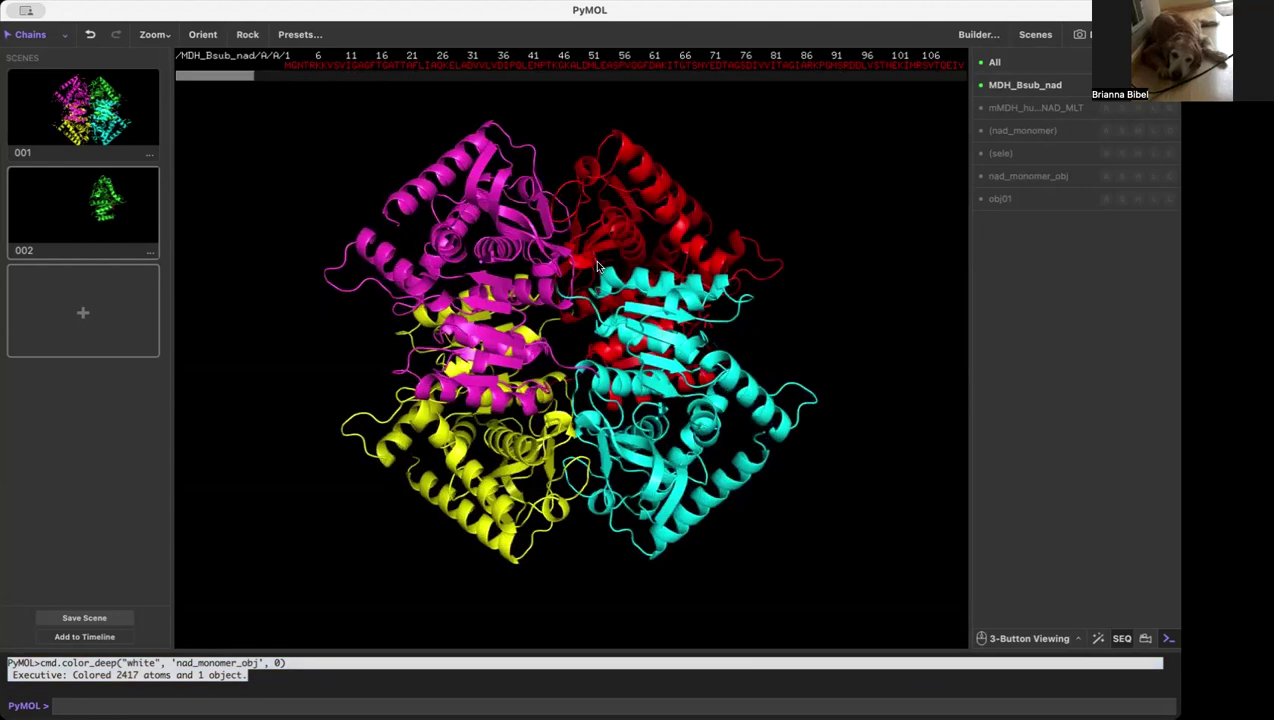
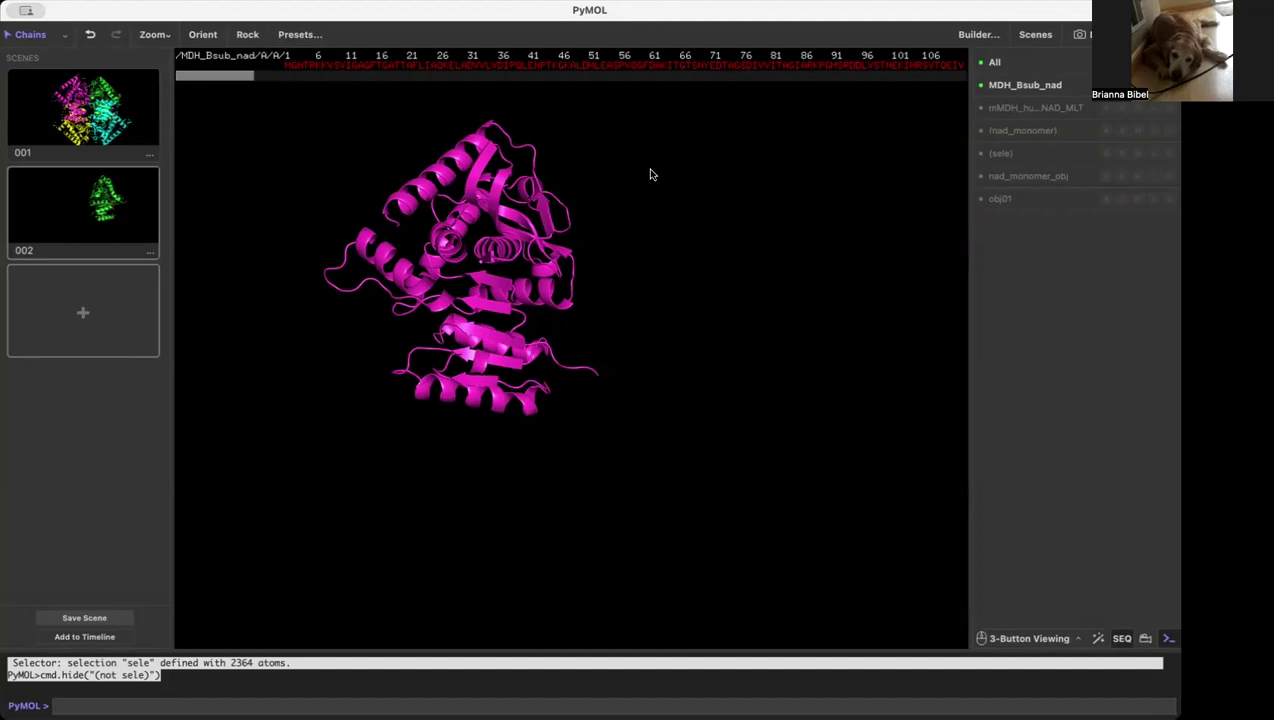
Step: Recall stored scene 001 to restore the full multi-chain view of MDH_Bsub_nad
{"action": "left_click", "coordinate": [64, 94]}
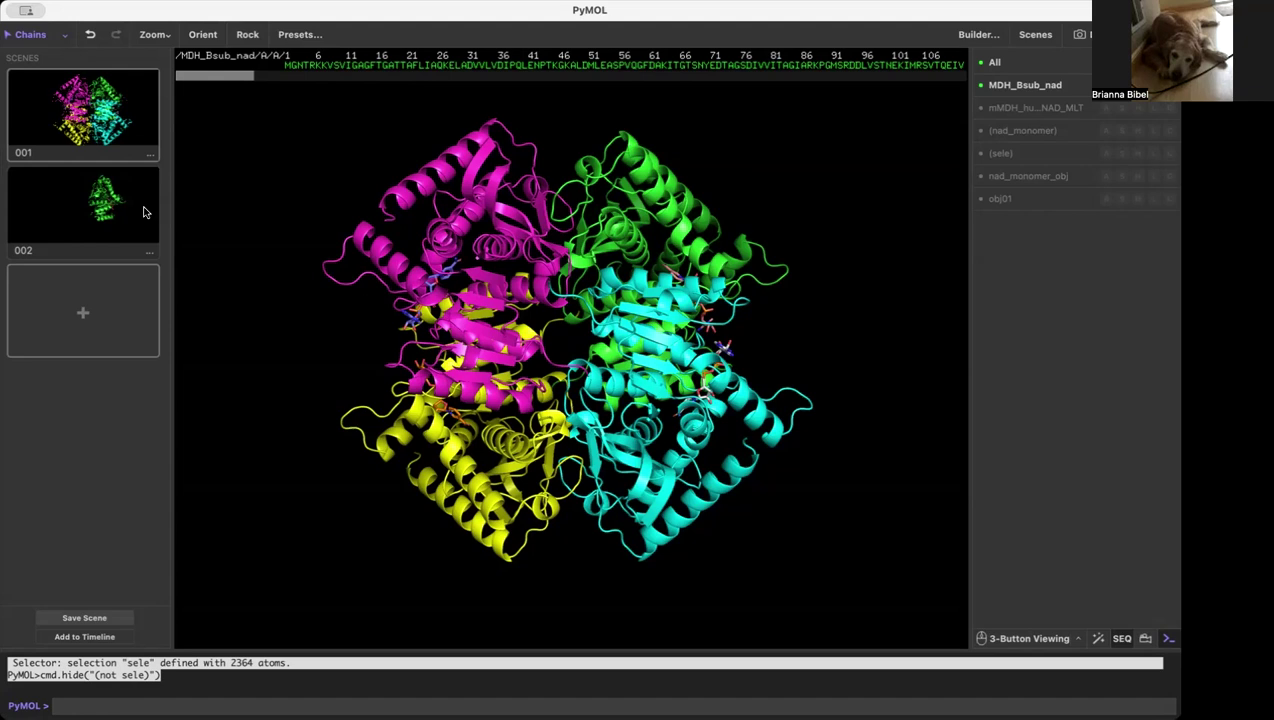
Step: Review the options for copying nad_monomer_obj to another object and for exporting structures, without applying any
{"action": "left_click", "coordinate": [1104, 177]}
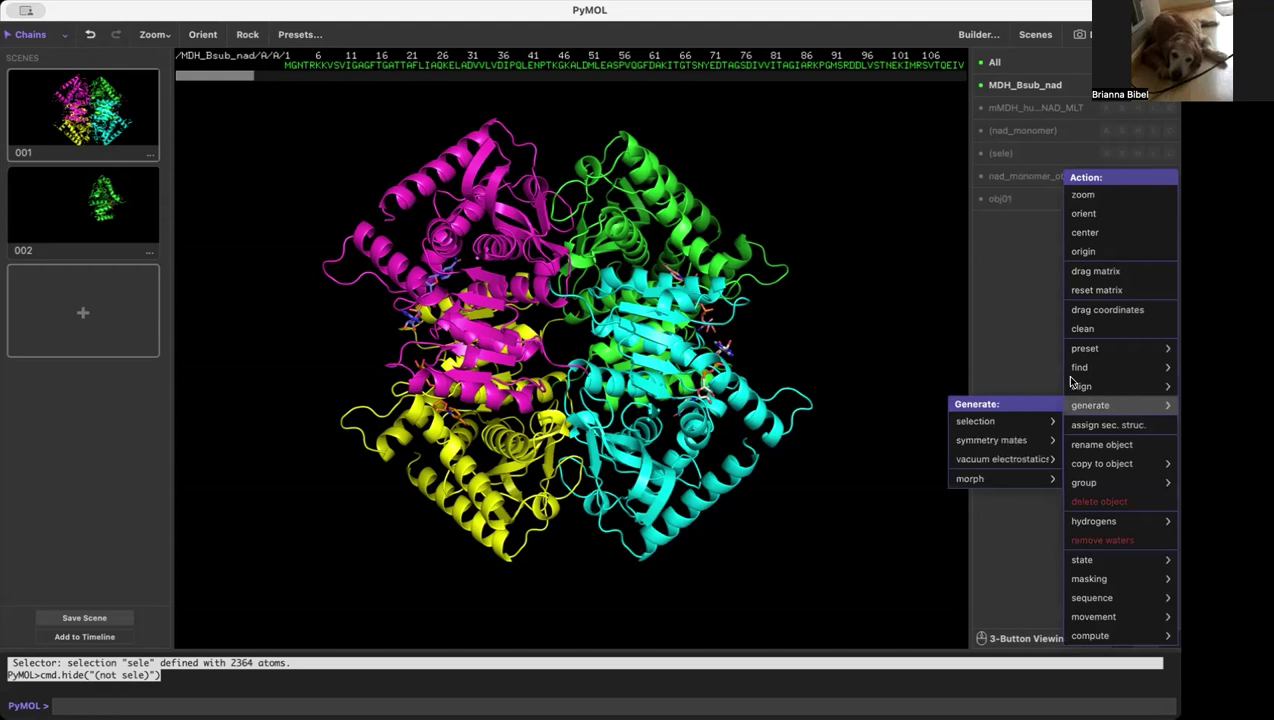
{"action": "mouse_move", "coordinate": [1095, 463]}
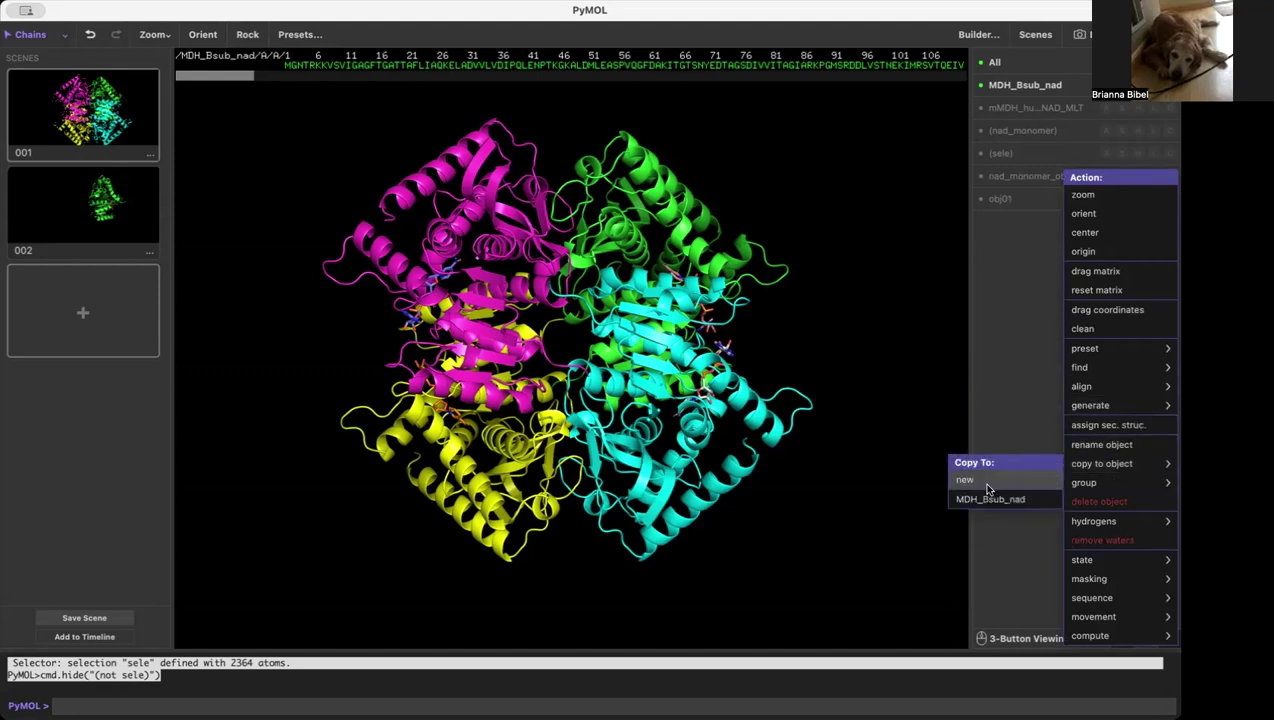
{"action": "left_click", "coordinate": [860, 417]}
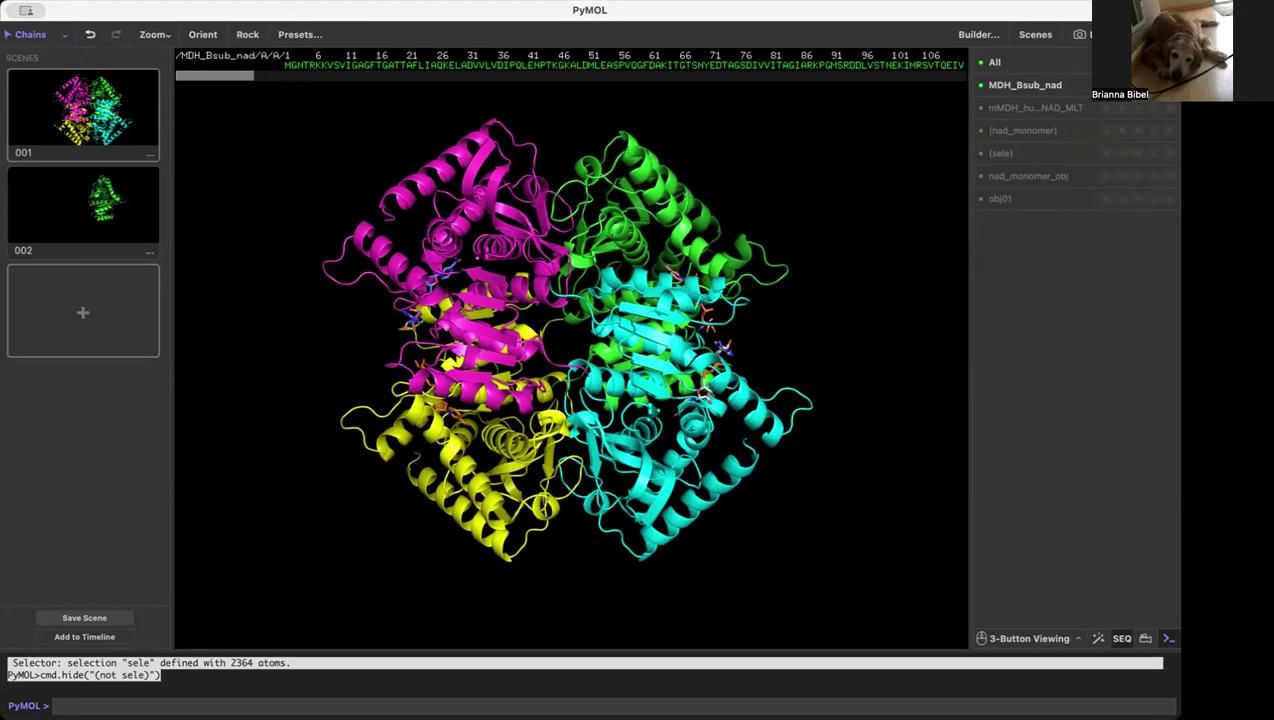
{"action": "left_click", "coordinate": [28, 1]}
{"action": "mouse_move", "coordinate": [90, 187]}
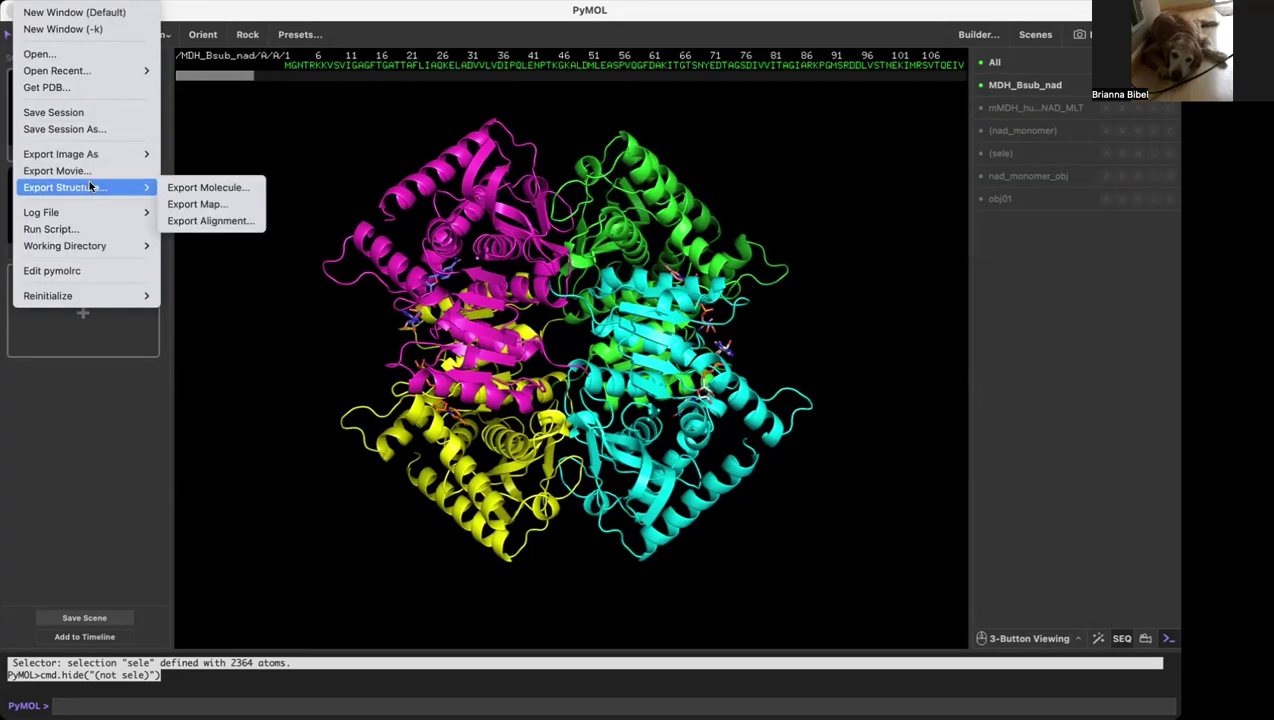
{"action": "left_click", "coordinate": [449, 189]}
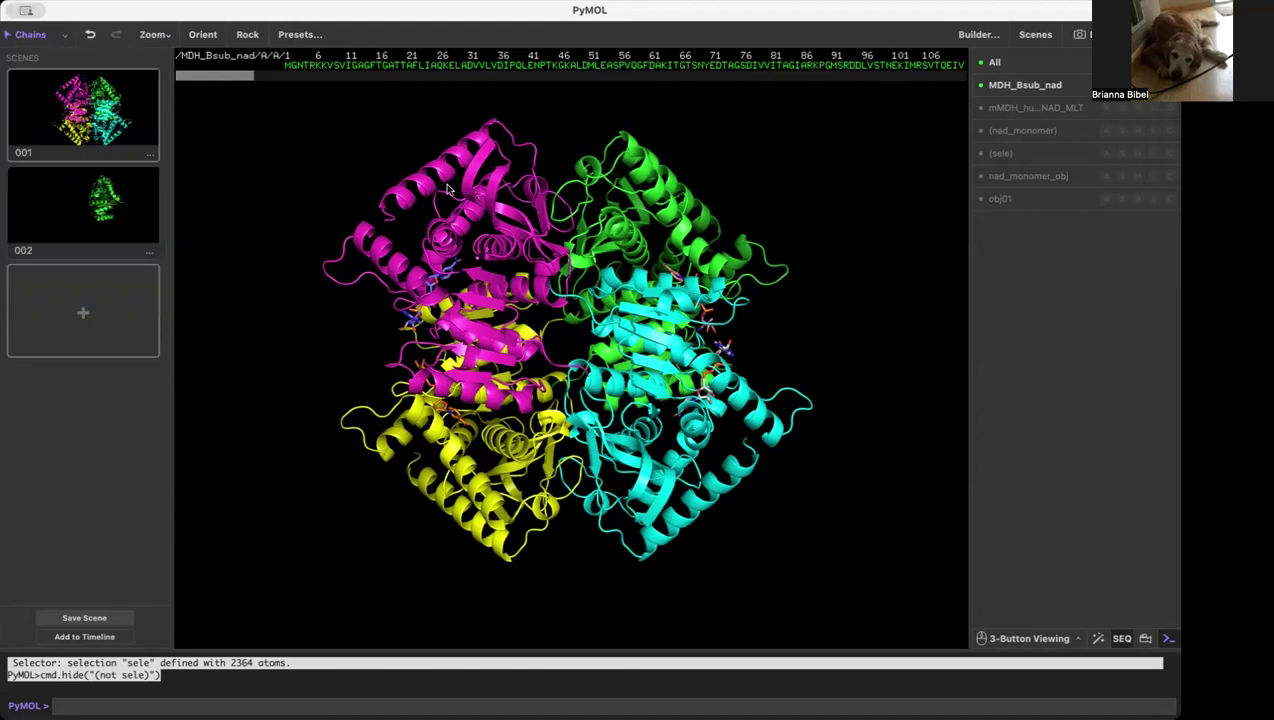